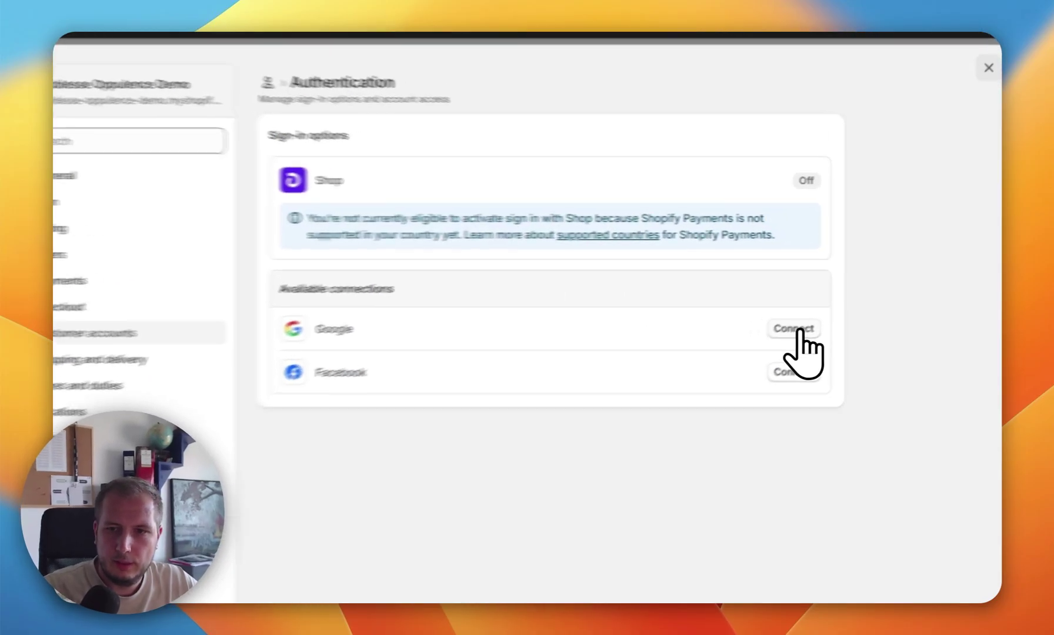
# Step: Start connecting Sign in with Google for customer accounts and read through its setup requirements
pyautogui.click(829, 309)
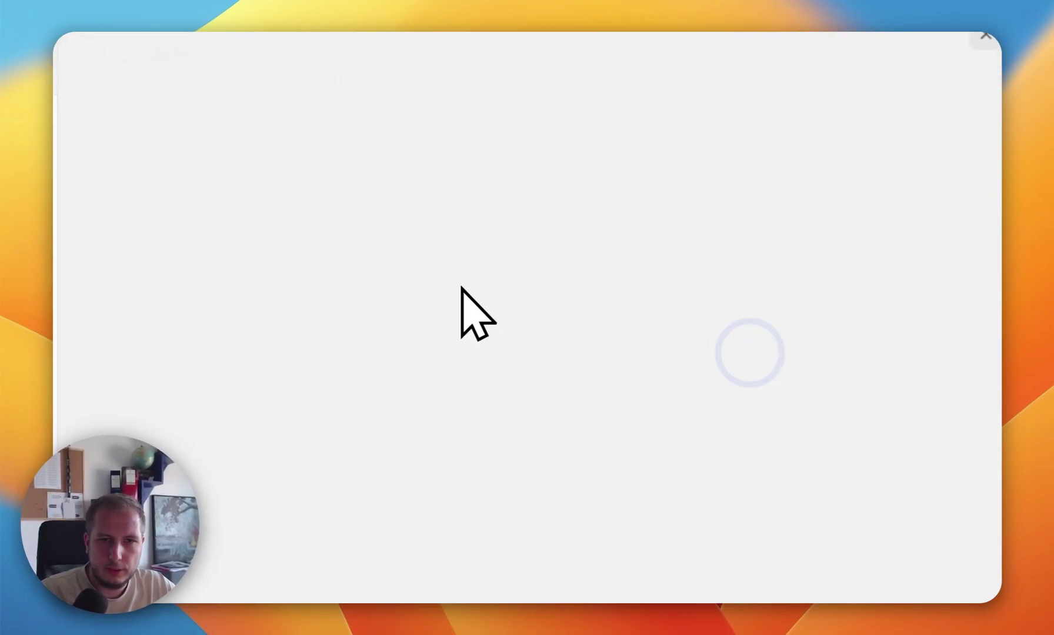
pyautogui.scroll(-1, 558, 224)
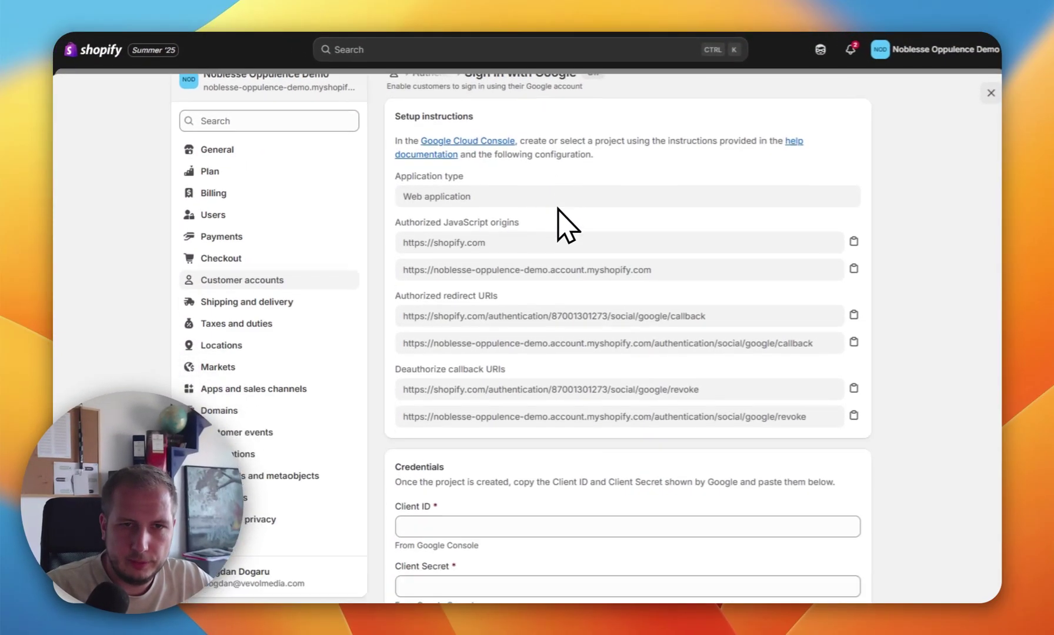
pyautogui.scroll(-1, 557, 224)
pyautogui.scroll(2, 558, 223)
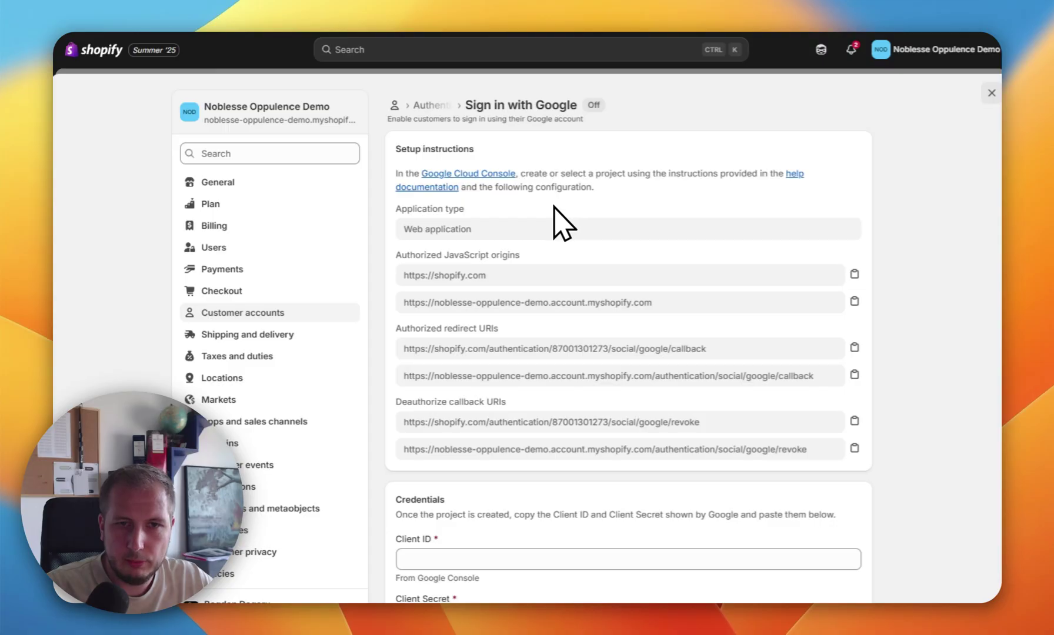
pyautogui.scroll(-2, 553, 207)
pyautogui.scroll(1, 559, 222)
pyautogui.scroll(-1, 565, 227)
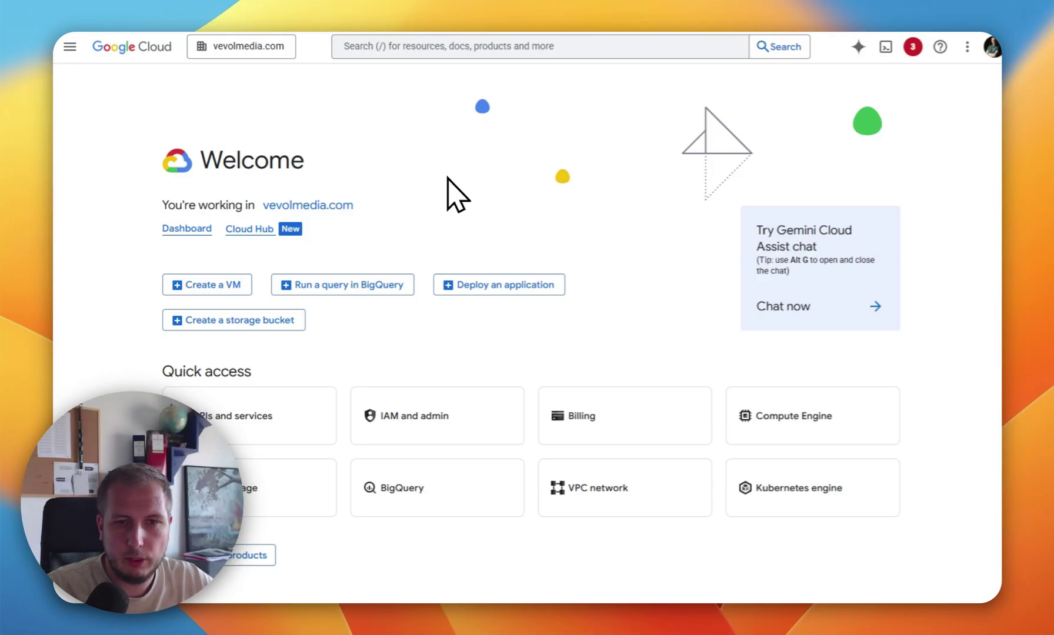
# Step: Create the 'Shopify Login' project billed to My Billing Account 3 and make it the active project
pyautogui.click(330, 206)
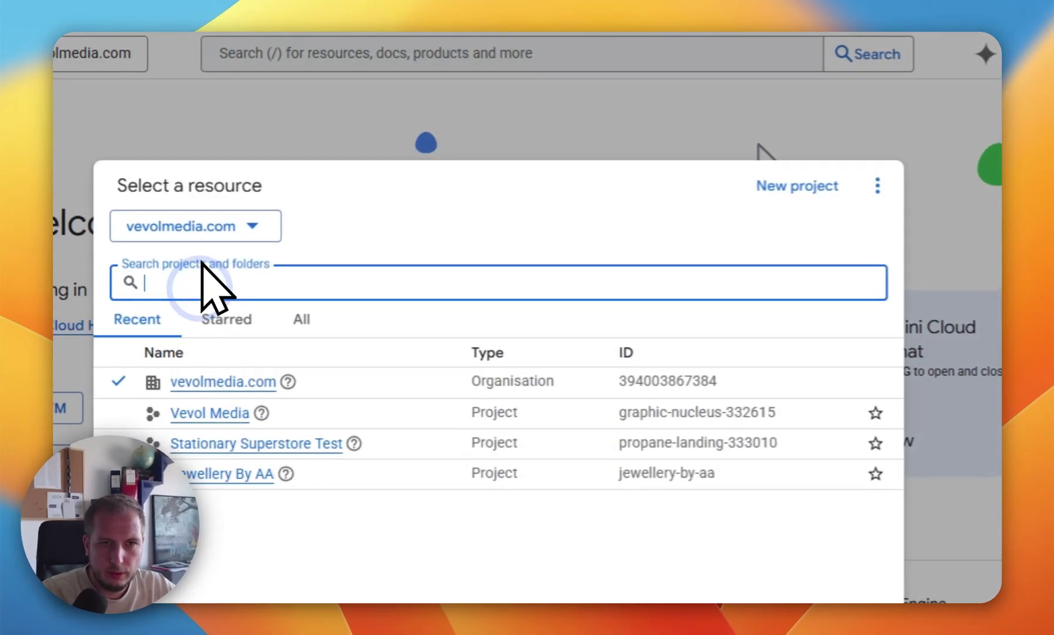
pyautogui.click(760, 194)
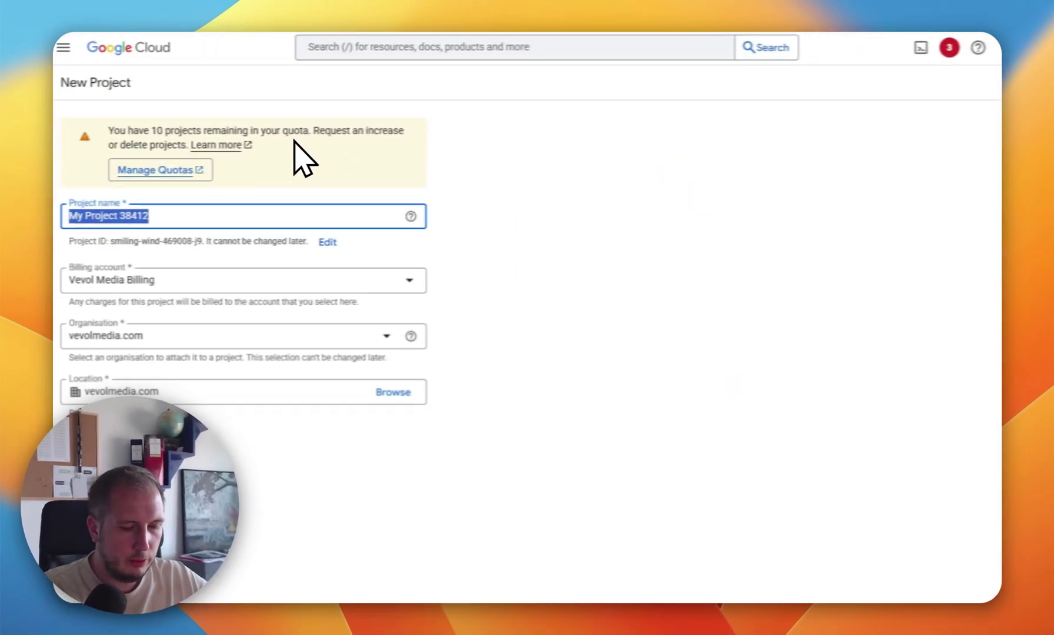
pyautogui.write('Shop')
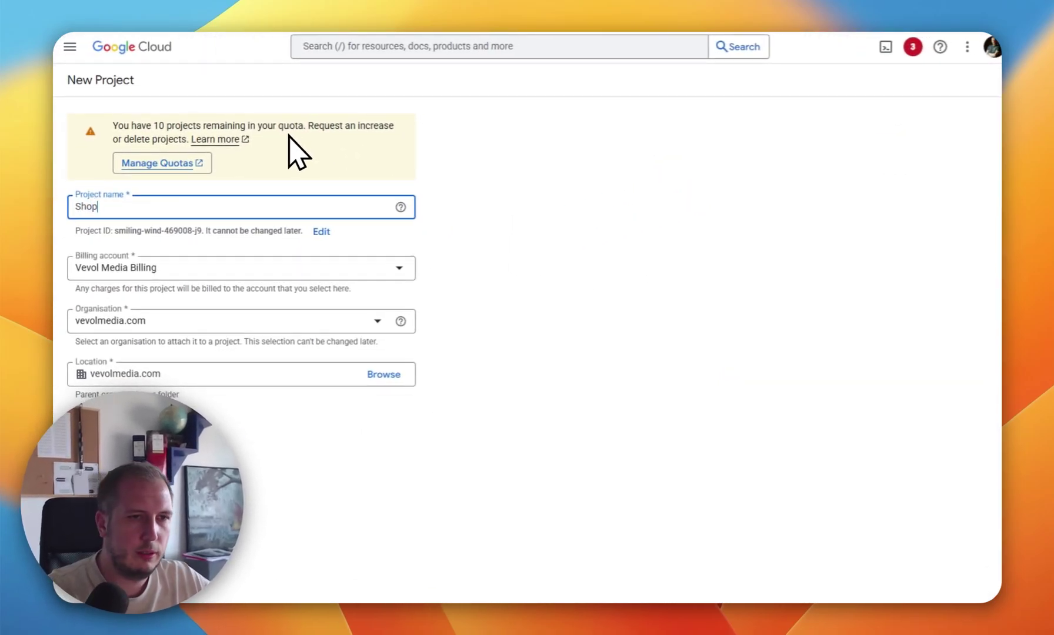
pyautogui.write('ify Login')
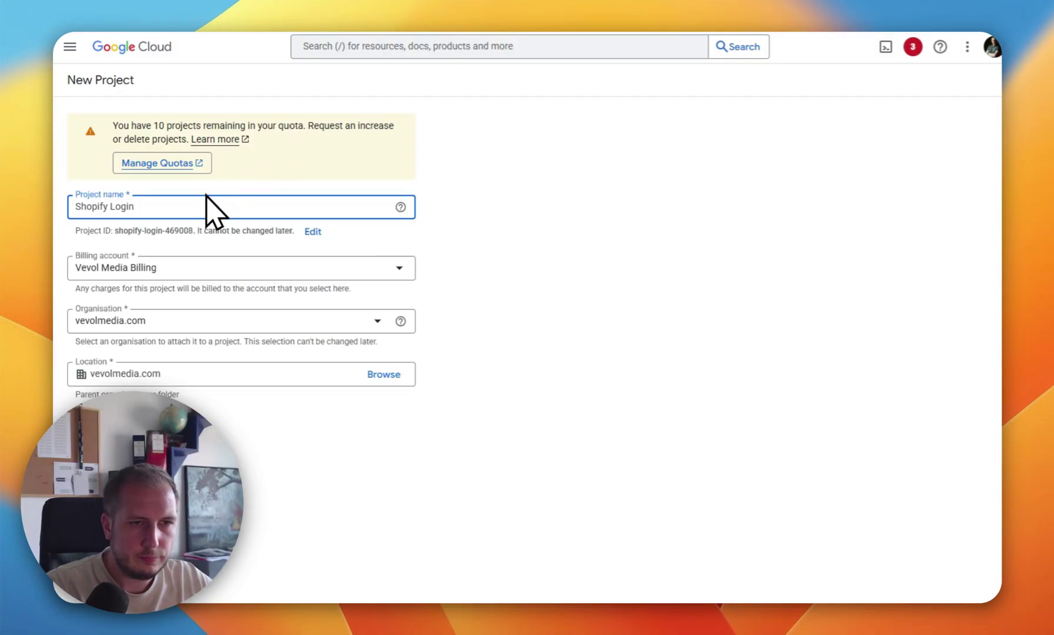
pyautogui.click(403, 268)
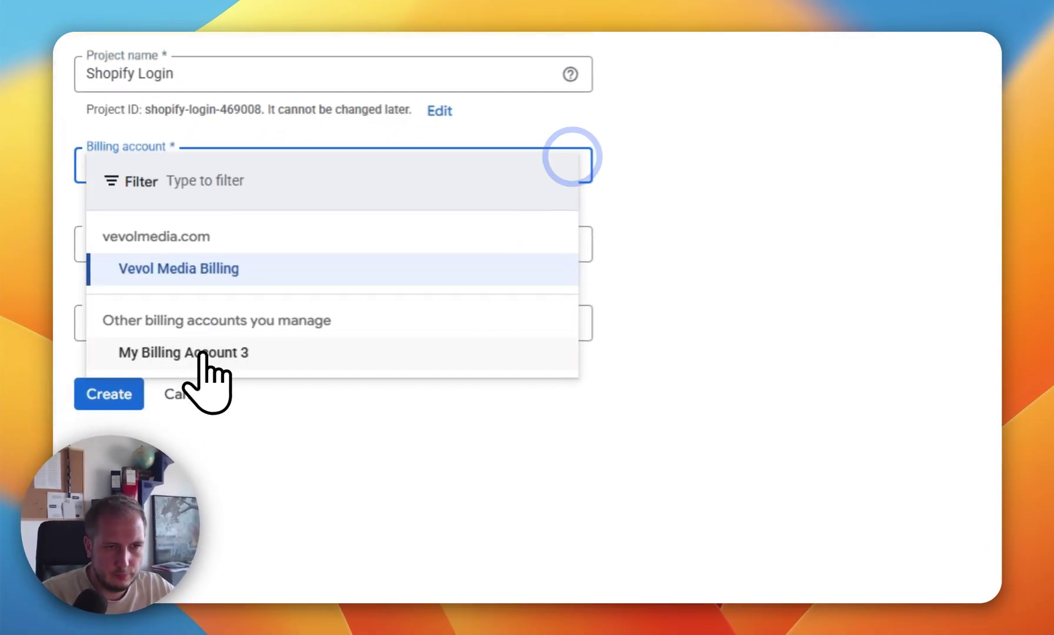
pyautogui.click(153, 396)
pyautogui.click(131, 388)
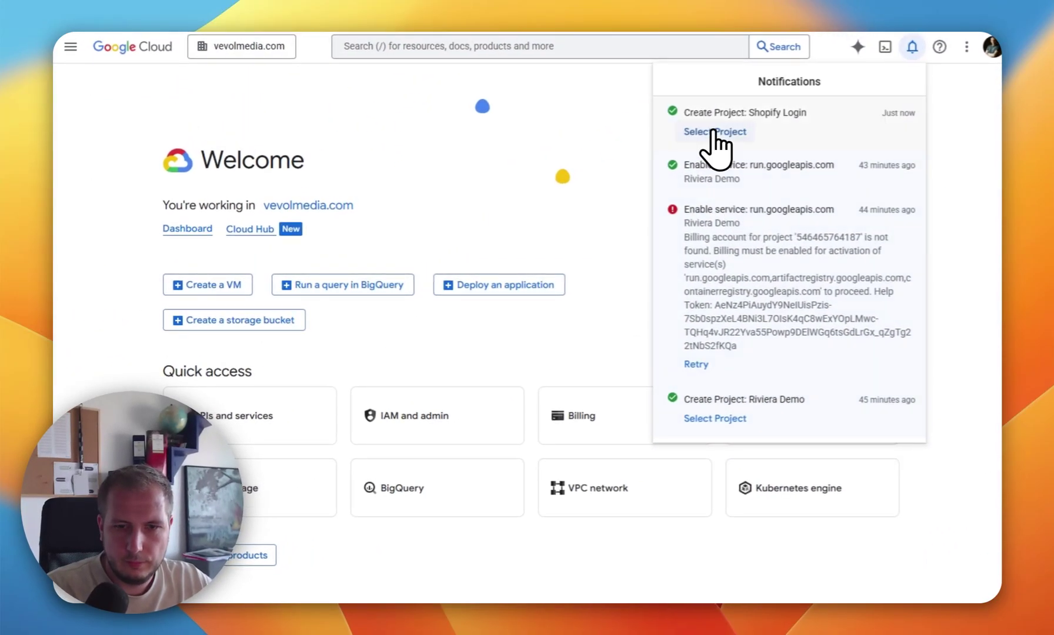
pyautogui.click(712, 130)
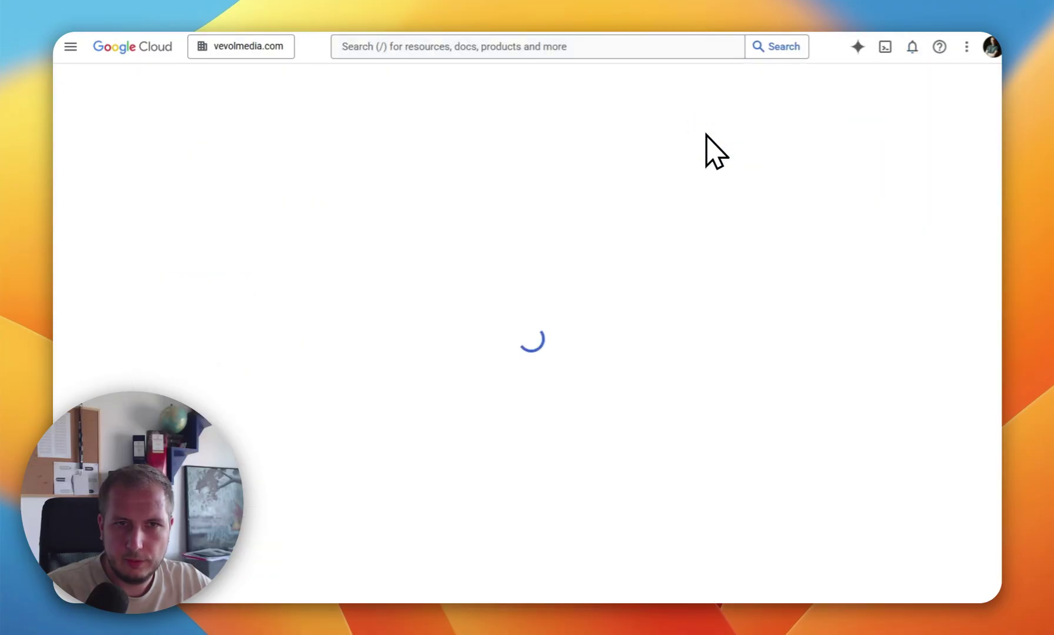
# Step: Go to APIs & Services Credentials and begin configuring the OAuth consent screen
pyautogui.click(64, 48)
pyautogui.moveTo(125, 245)
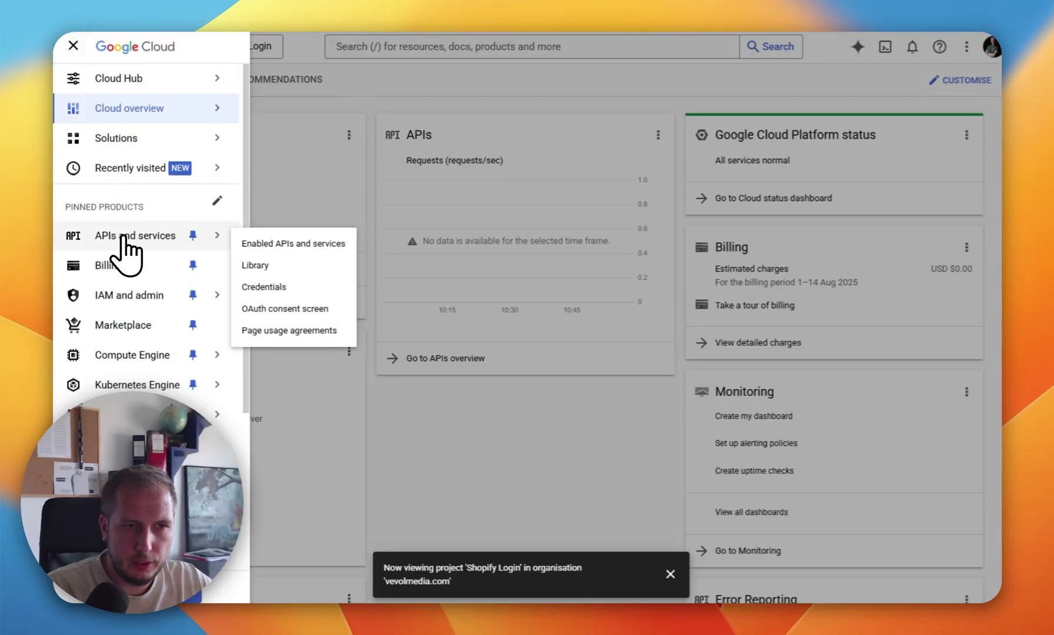
pyautogui.click(281, 287)
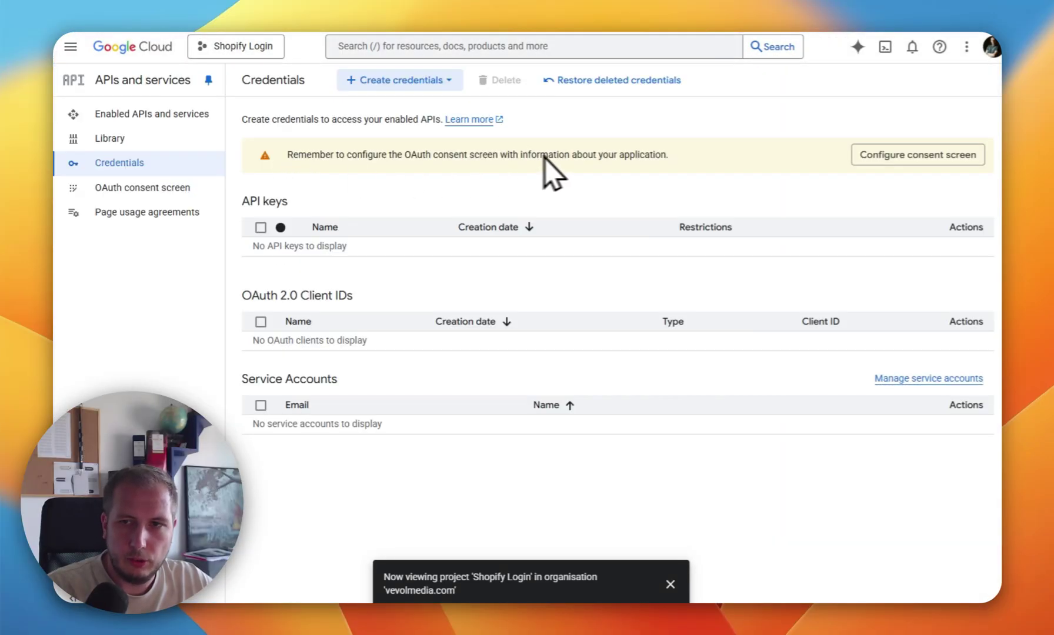
pyautogui.click(909, 157)
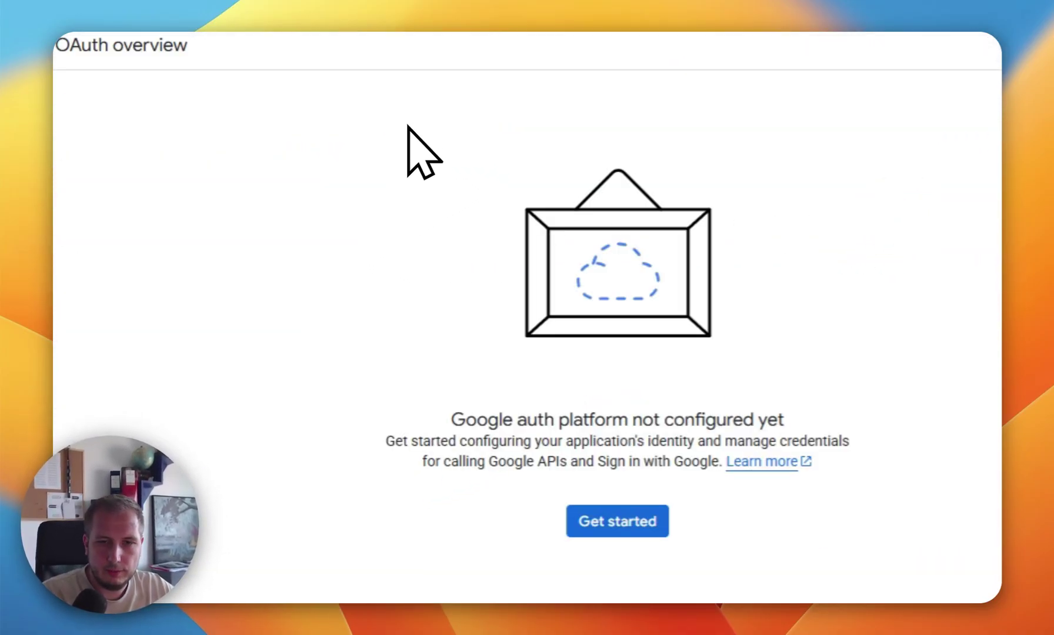
pyautogui.click(623, 522)
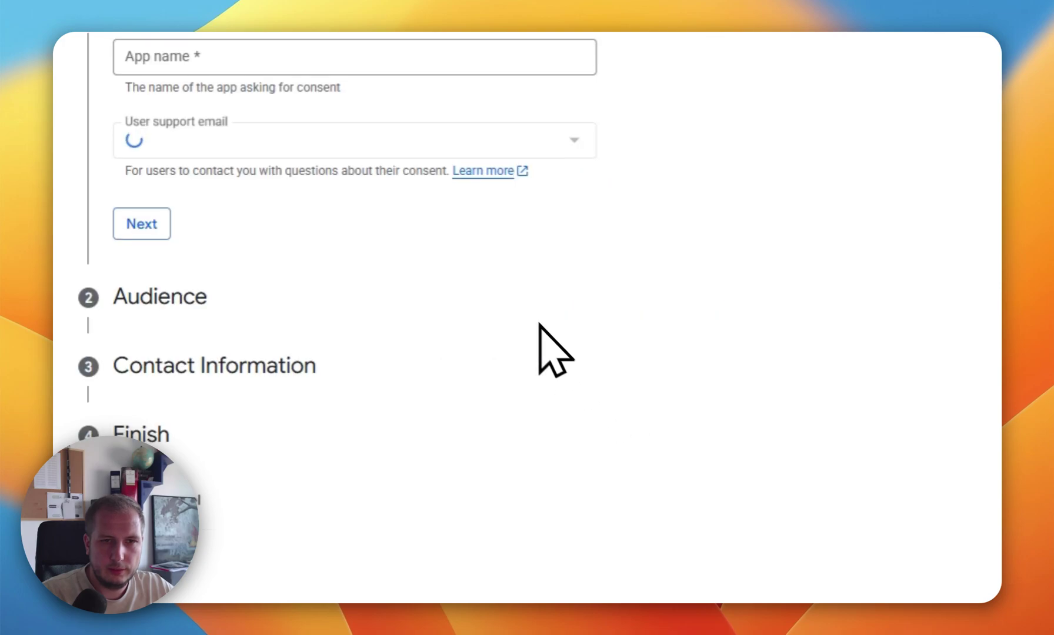
# Step: Name the app 'Shopify Login' and choose a group address as the user support email
pyautogui.click(291, 65)
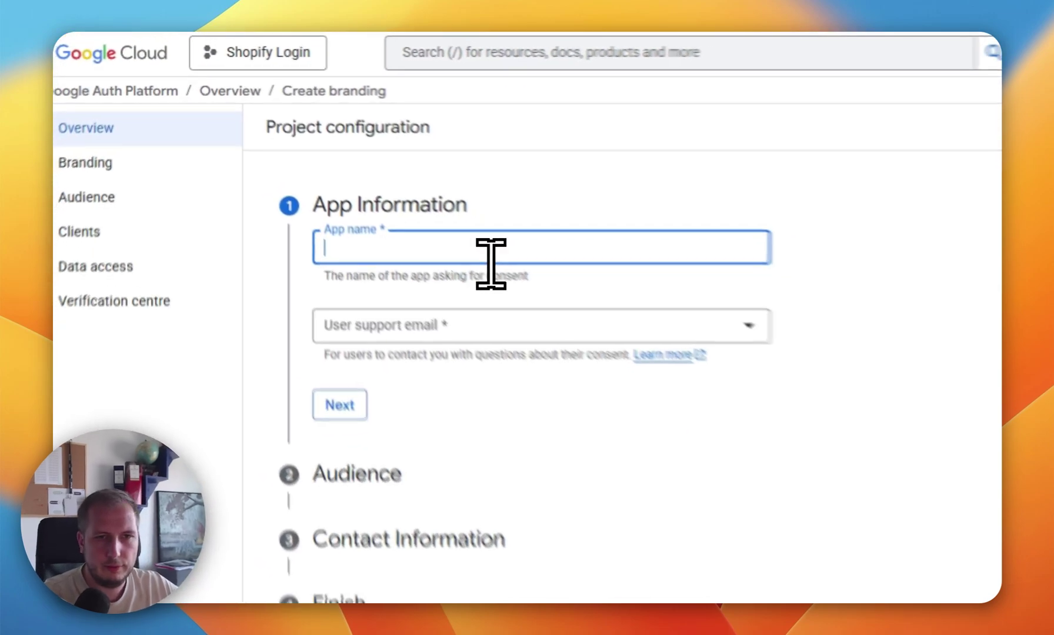
pyautogui.write('Shopify ')
pyautogui.write('Lo')
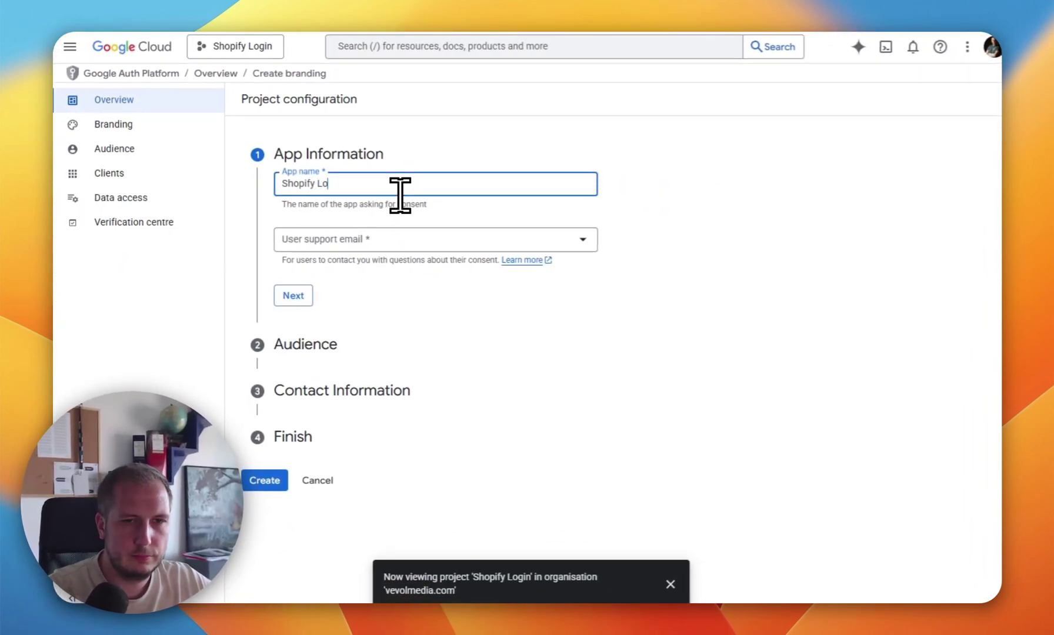
pyautogui.write('gin')
pyautogui.press('Tab')
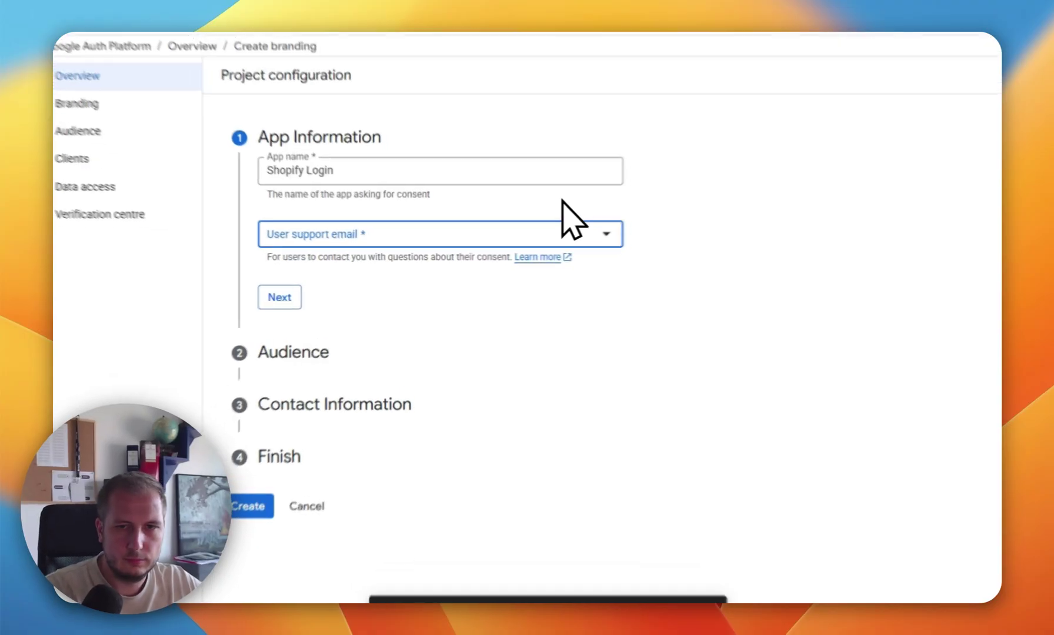
pyautogui.click(582, 240)
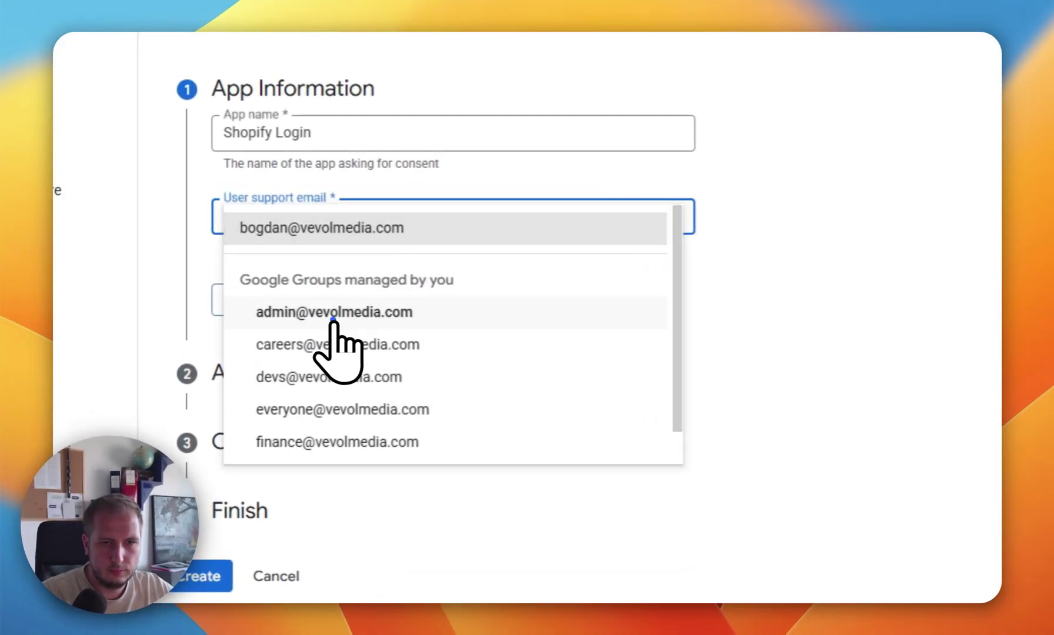
pyautogui.click(333, 316)
pyautogui.click(249, 294)
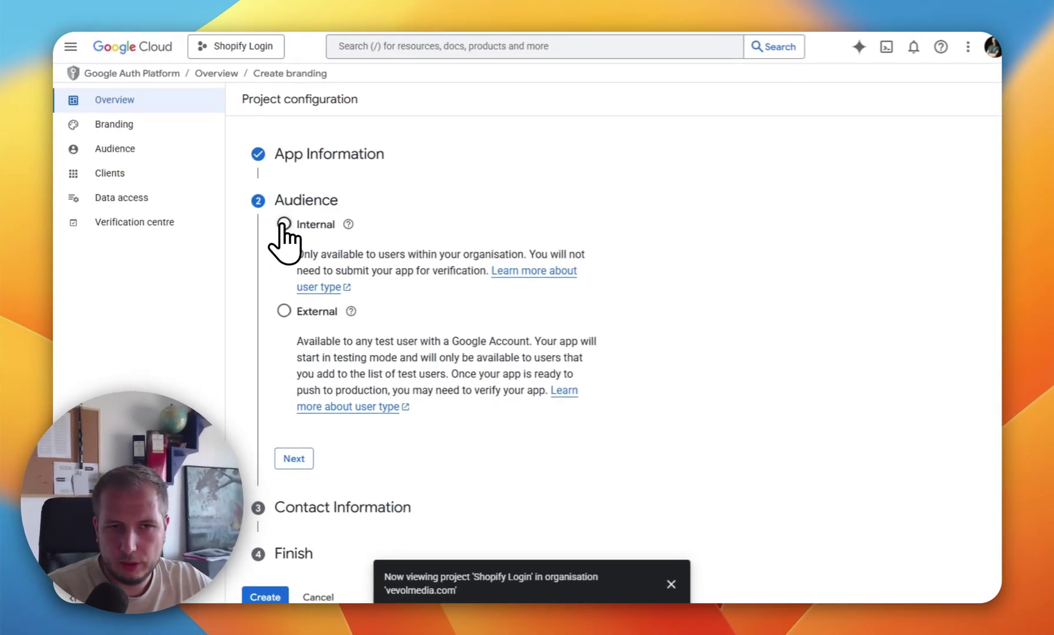
# Step: Set the audience to Internal, add the contact e-mail, accept the user data policy and create
pyautogui.click(283, 224)
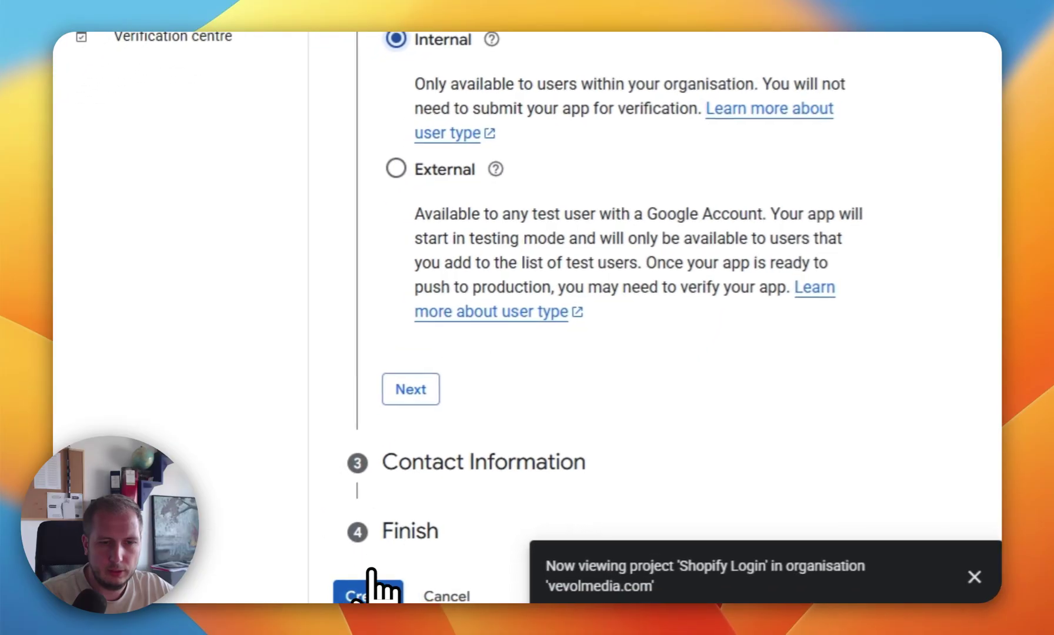
pyautogui.click(377, 593)
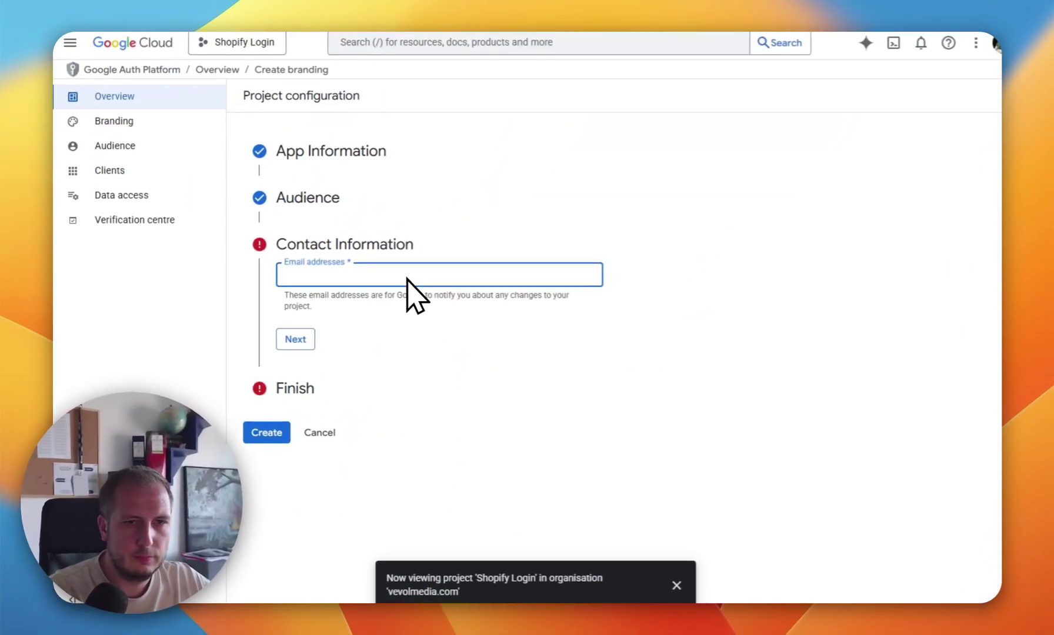
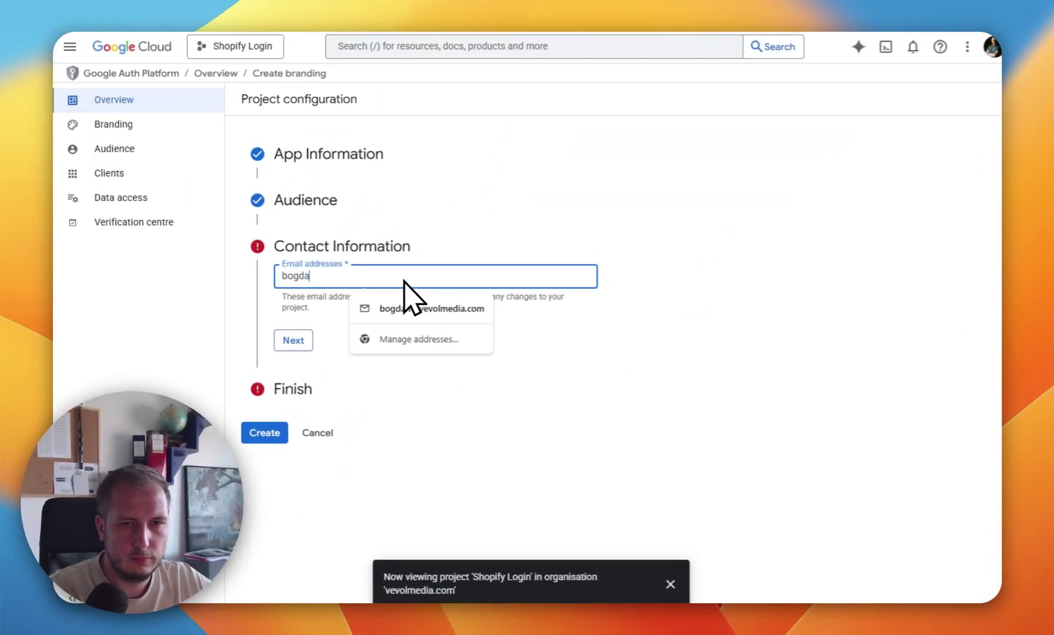
pyautogui.click(411, 300)
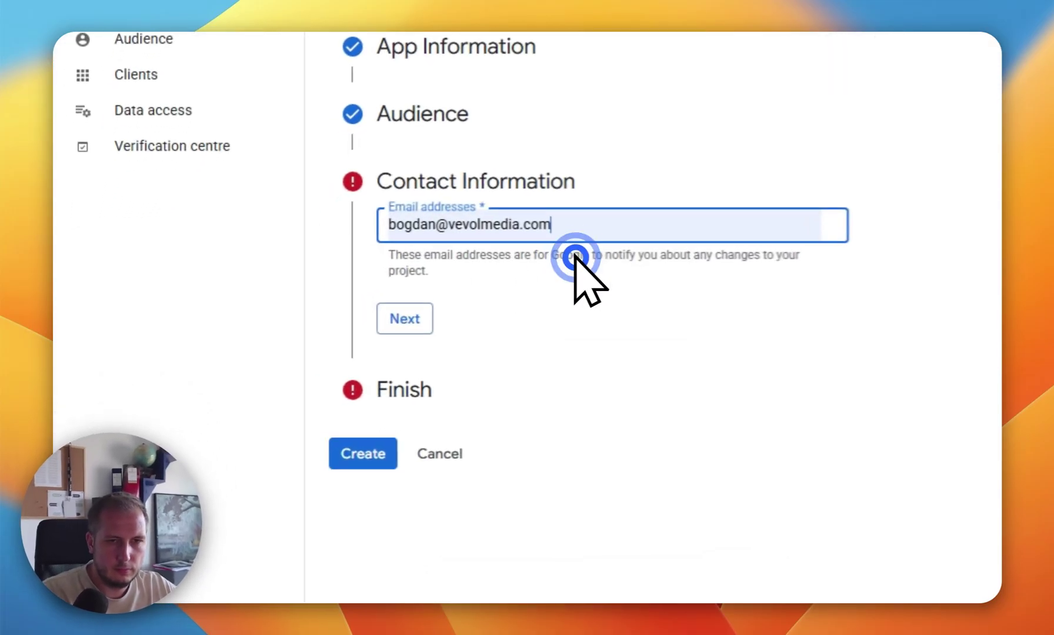
pyautogui.click(293, 340)
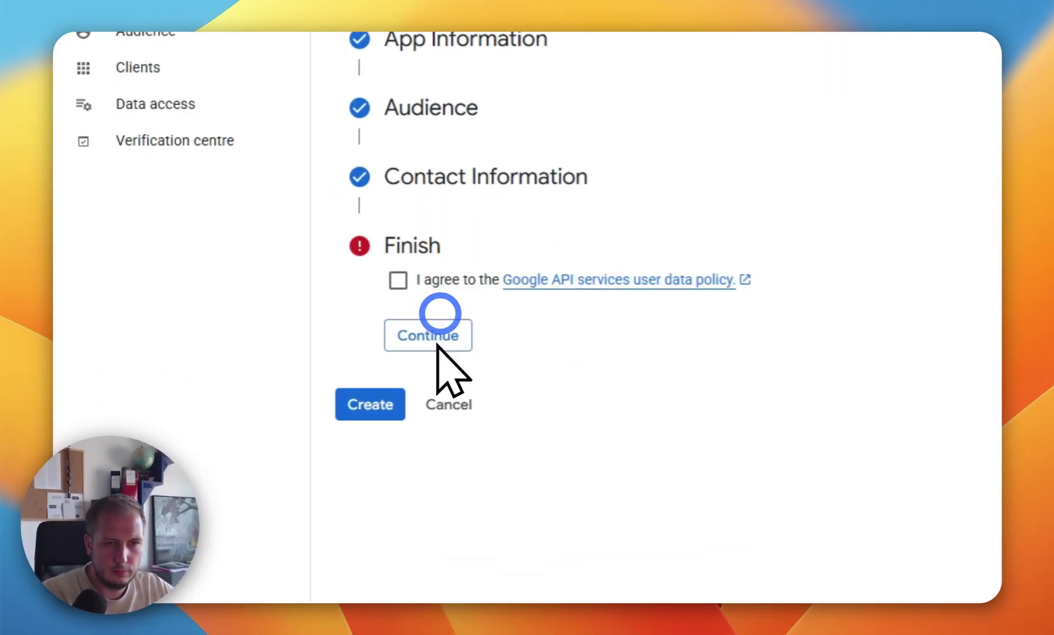
pyautogui.click(398, 281)
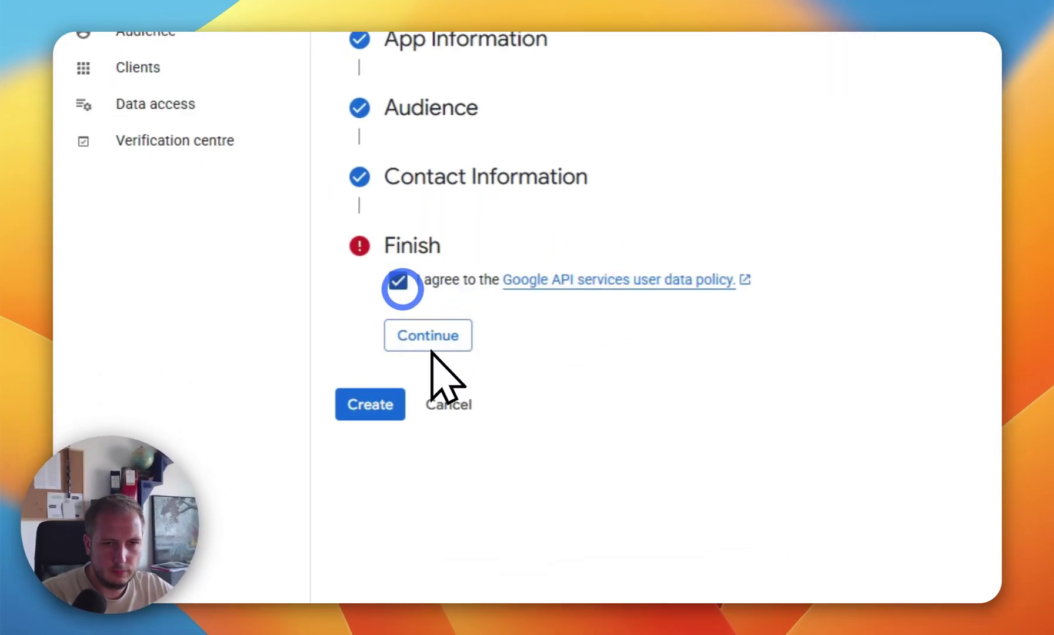
pyautogui.click(451, 339)
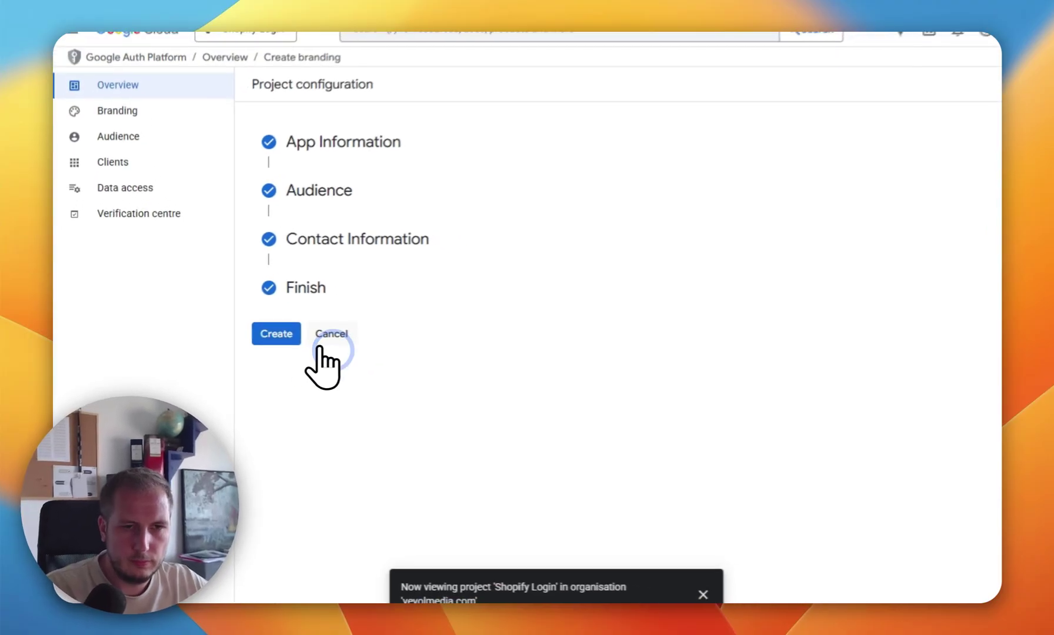
pyautogui.click(370, 404)
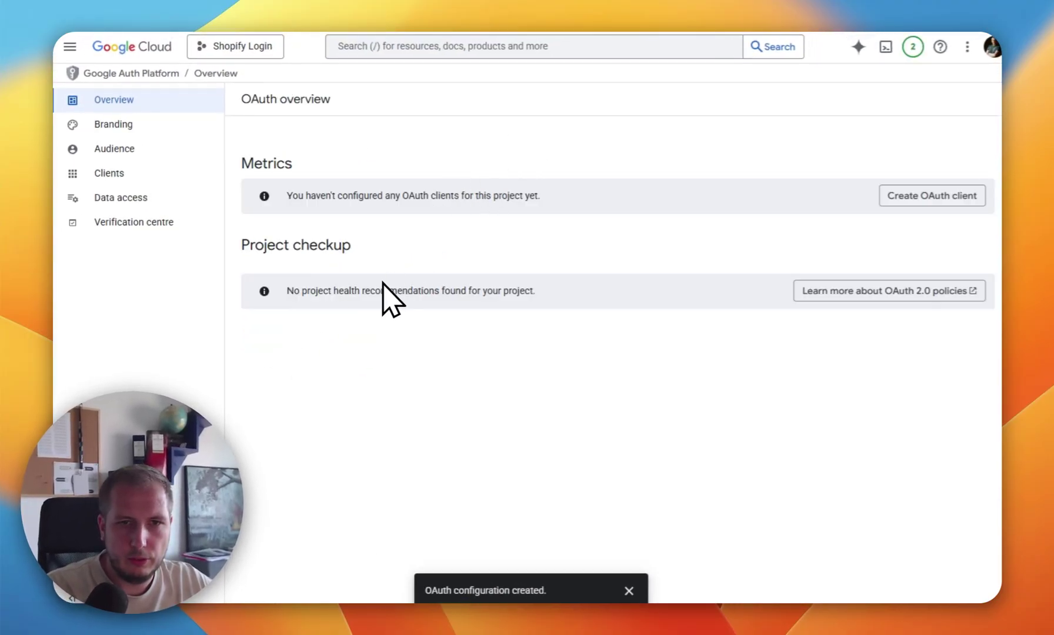
# Step: Start a new OAuth client ID of type Web application named 'Shopify Login'
pyautogui.click(72, 47)
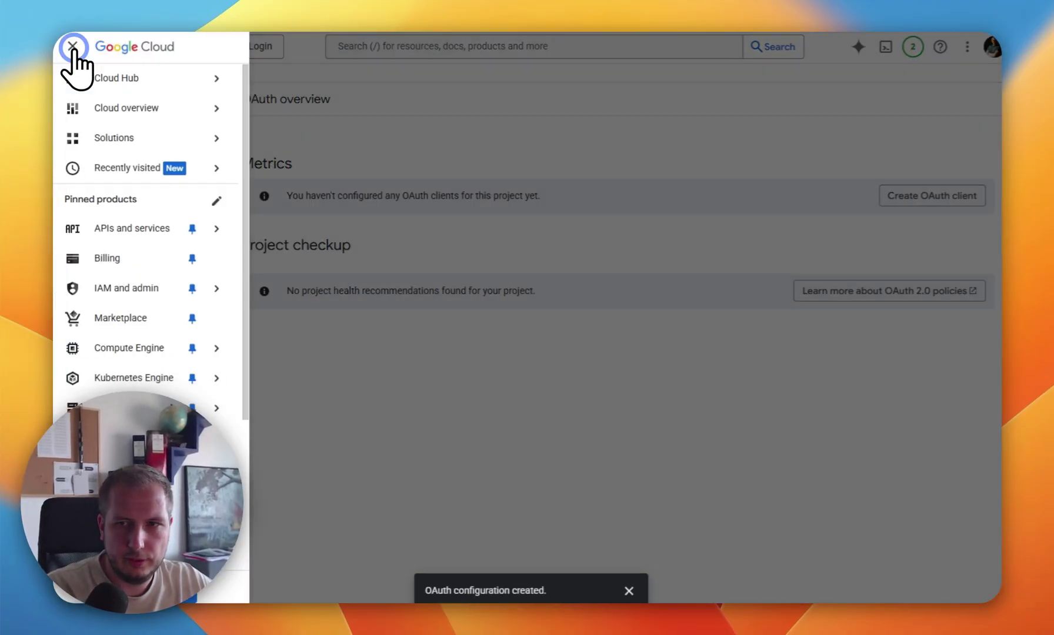
pyautogui.moveTo(218, 233)
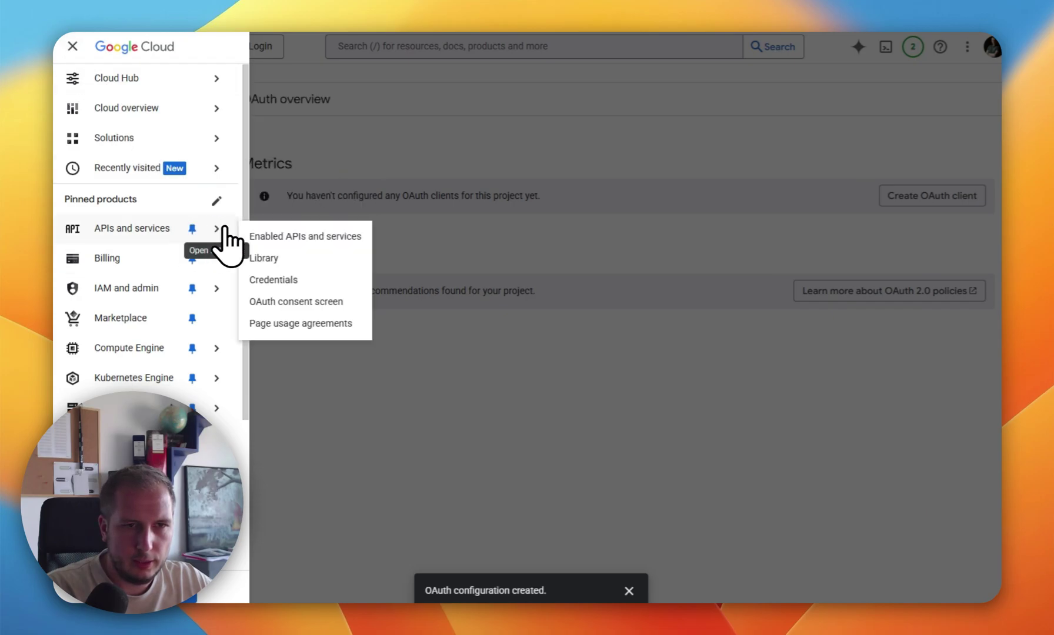
pyautogui.click(280, 280)
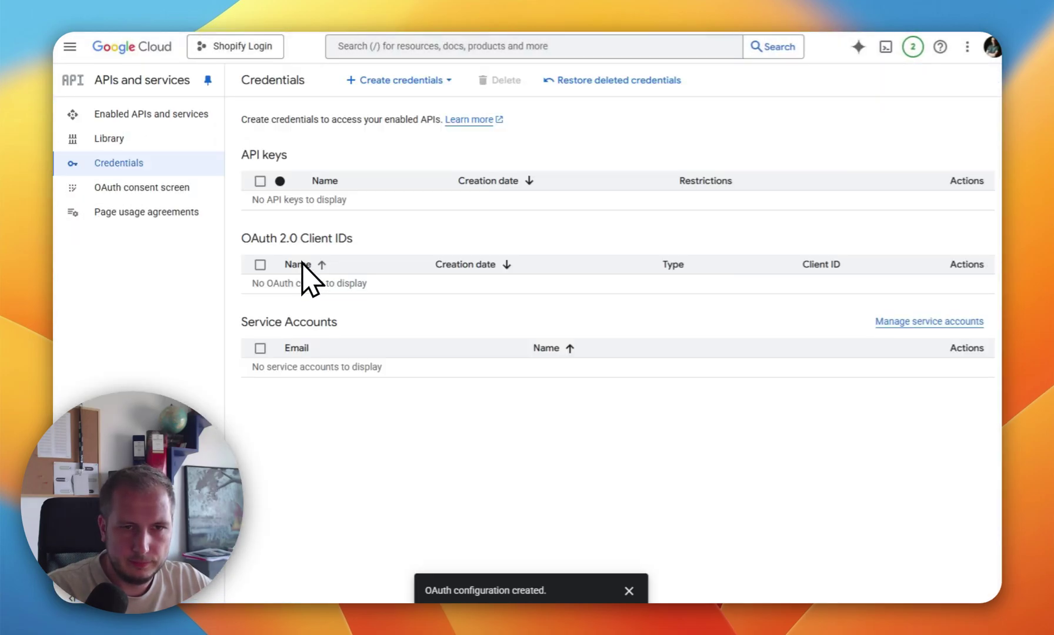
pyautogui.click(400, 80)
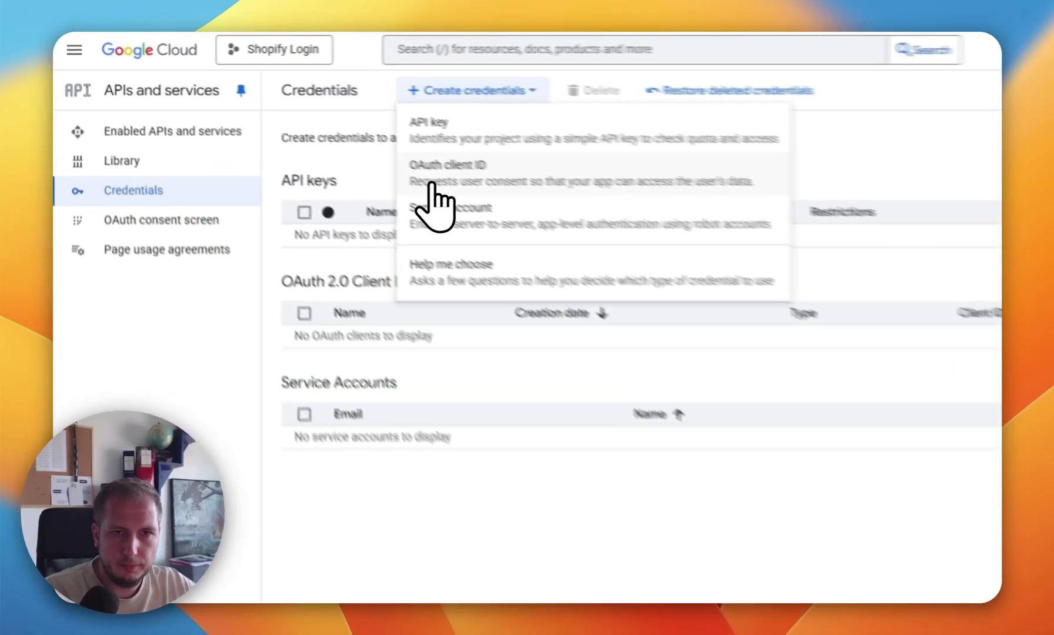
pyautogui.click(366, 157)
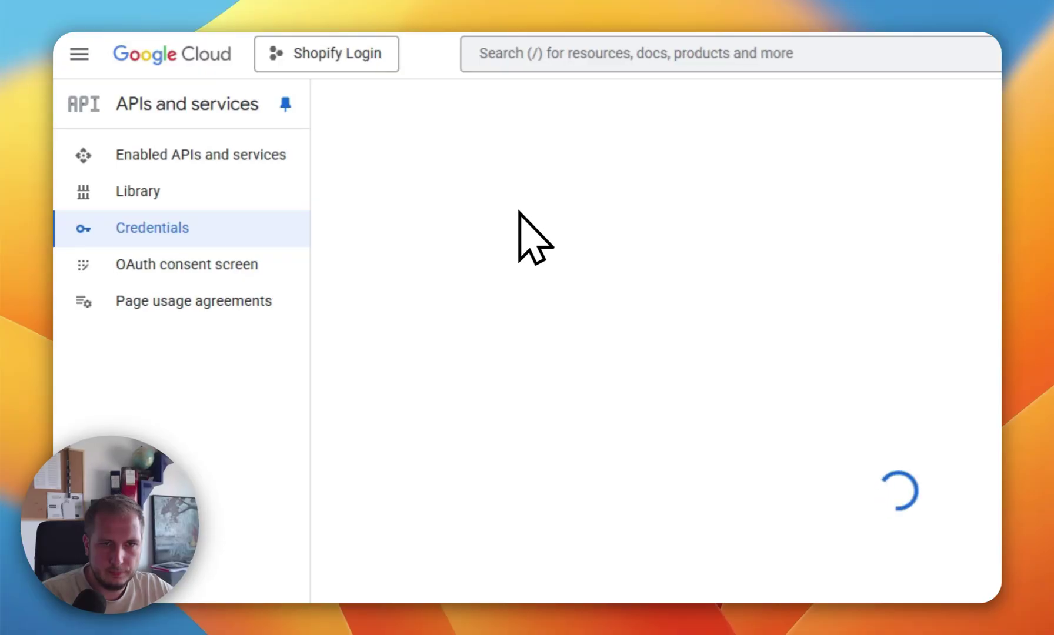
pyautogui.click(525, 280)
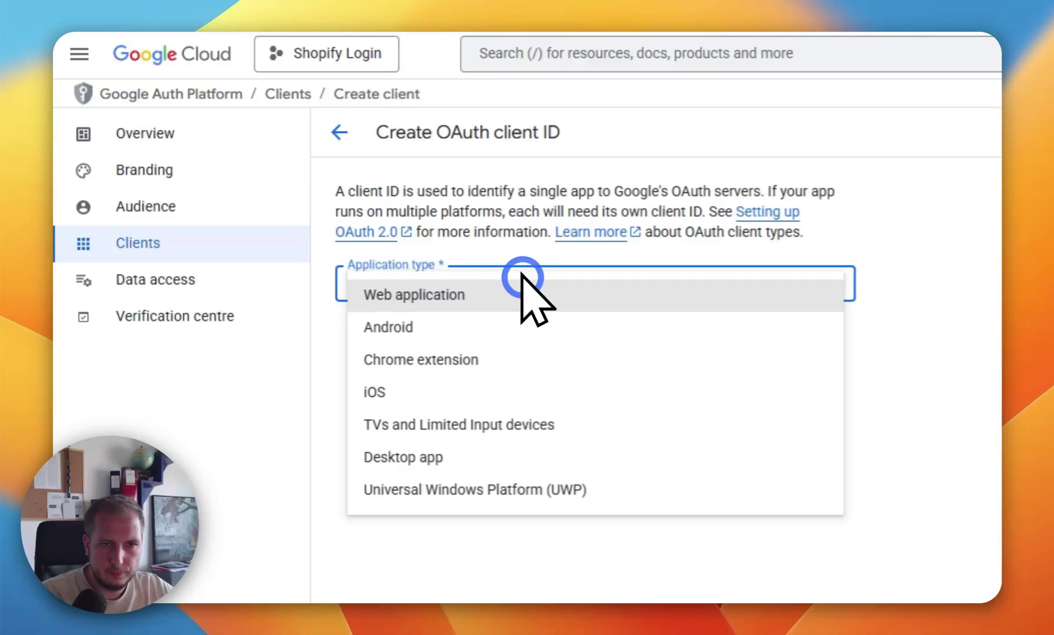
pyautogui.click(436, 303)
pyautogui.click(440, 340)
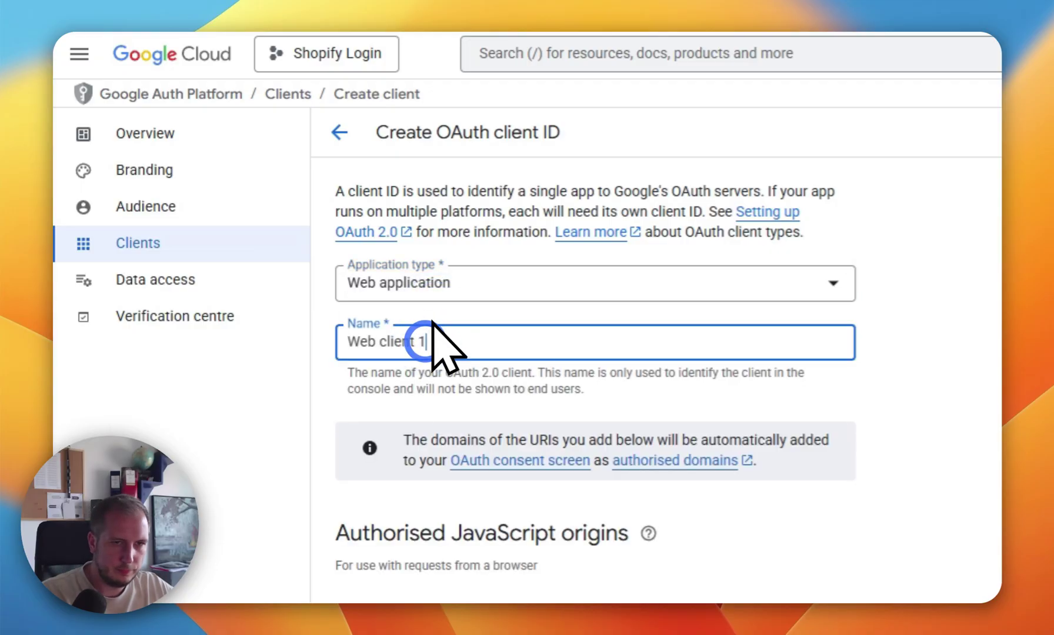
pyautogui.hotkey('ctrl', 'a')
pyautogui.write('Shopify')
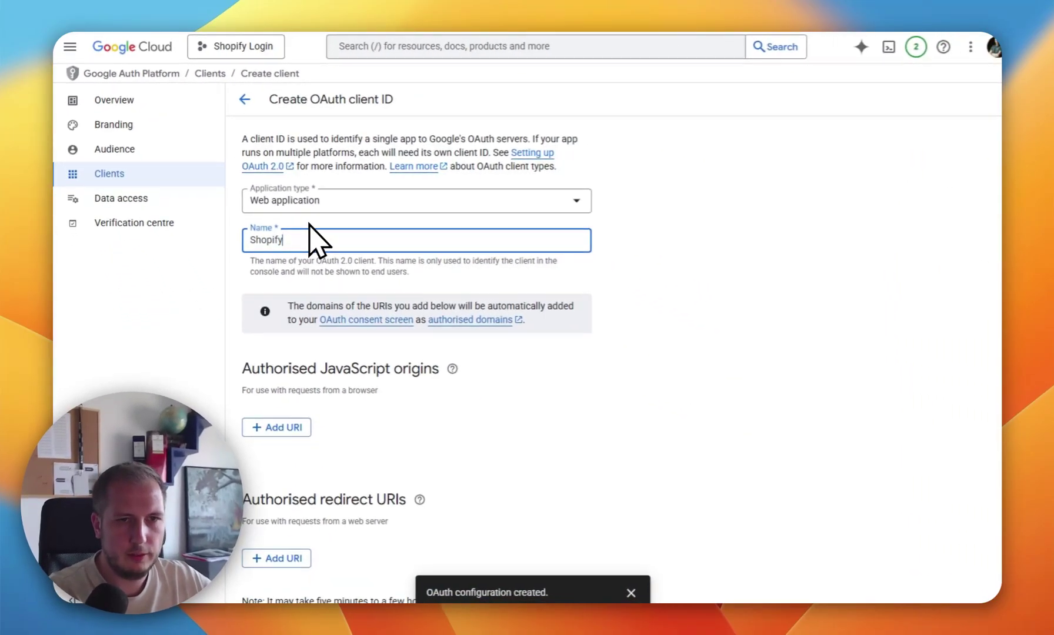
pyautogui.write(' Login')
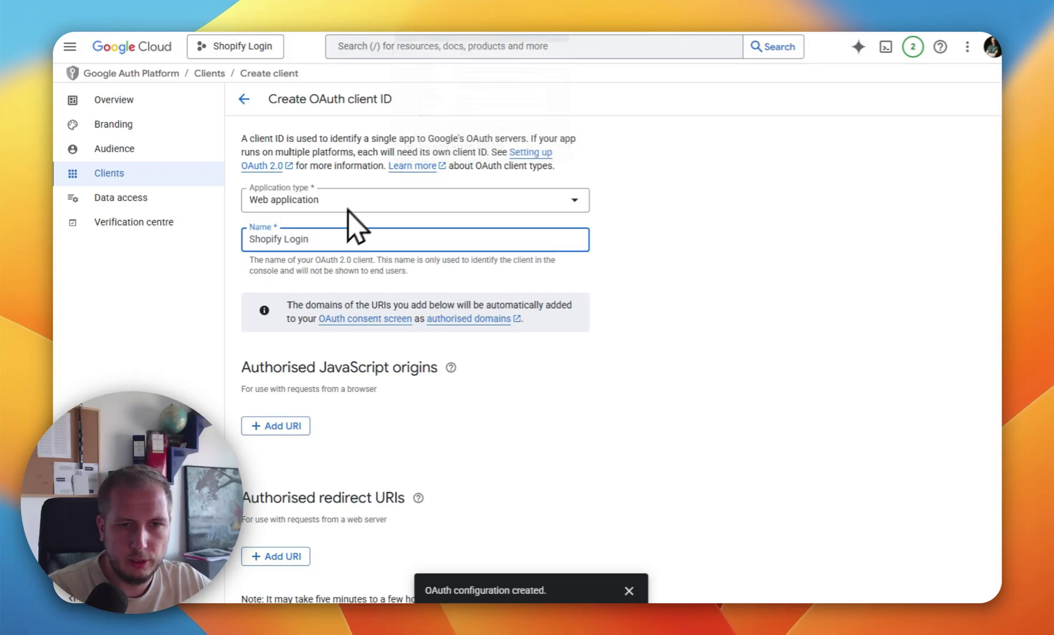
pyautogui.scroll(-2, 299, 353)
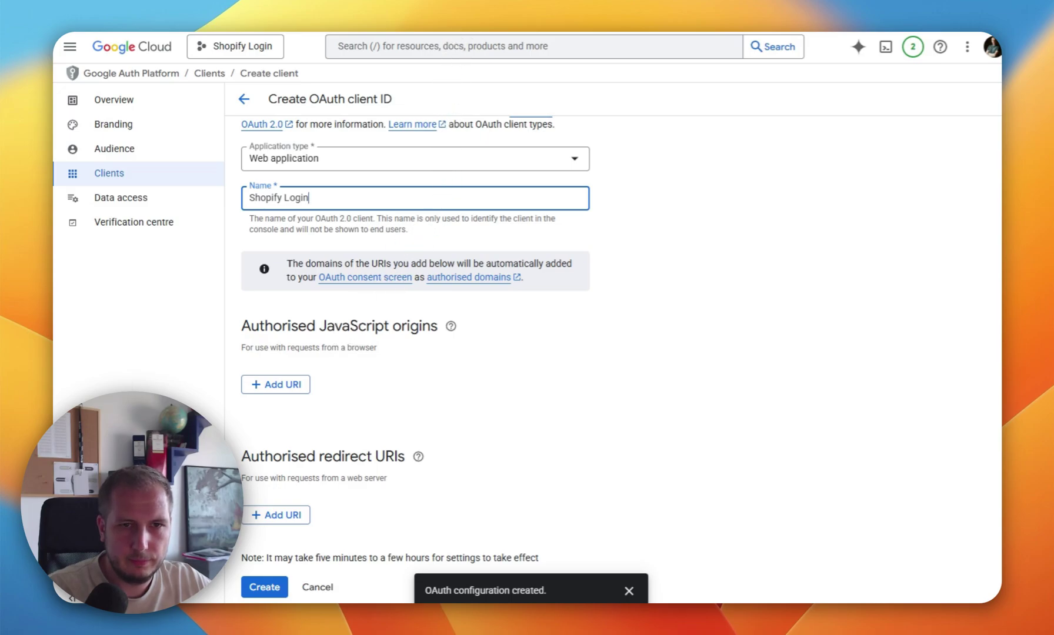
pyautogui.click(436, 26)
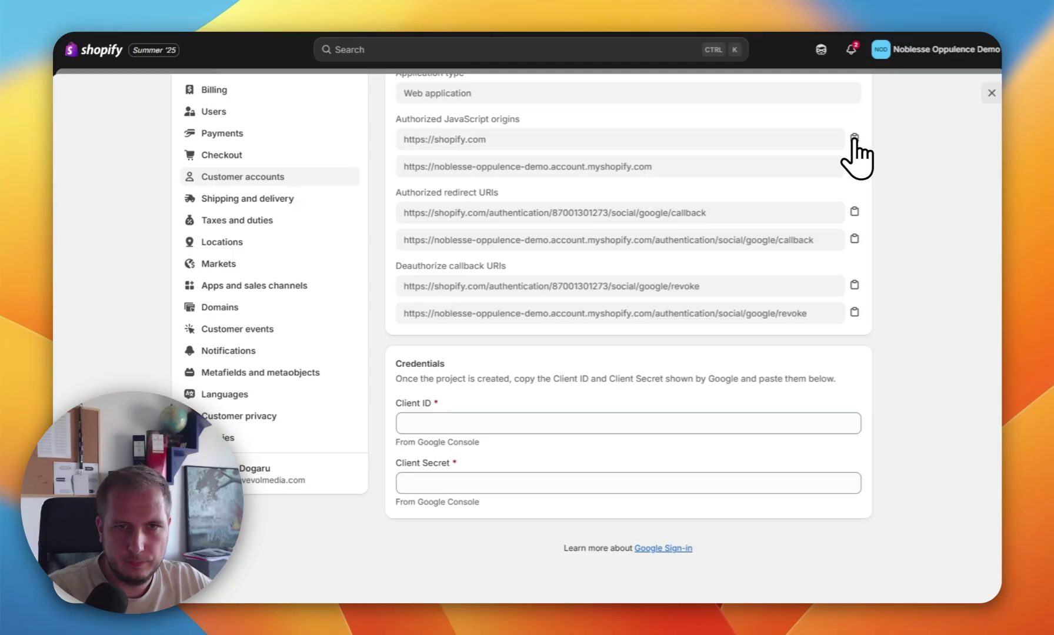
pyautogui.click(854, 138)
pyautogui.click(367, 34)
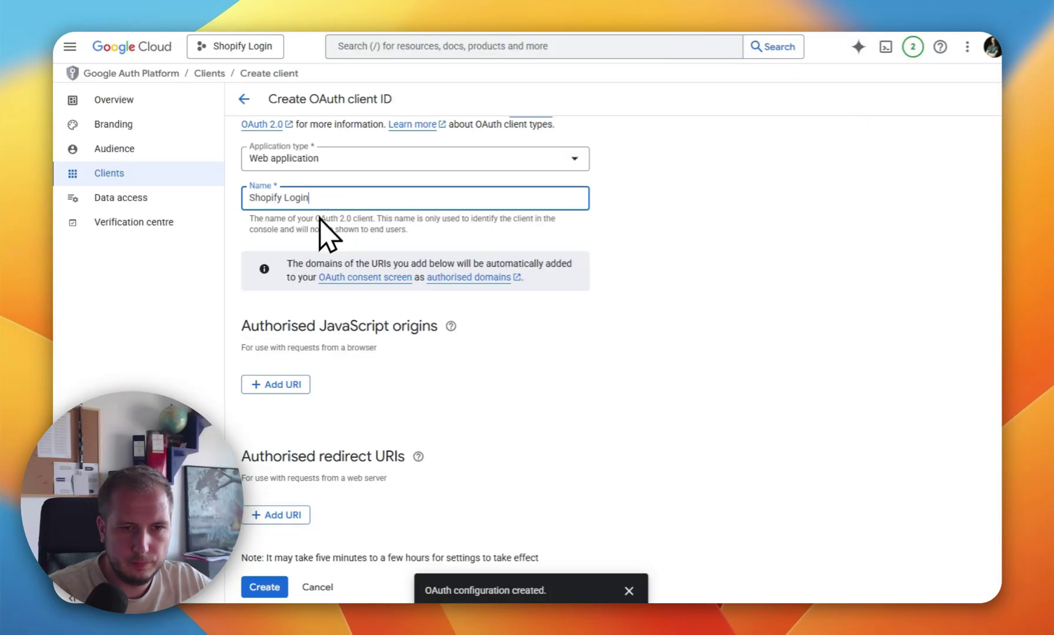
pyautogui.click(281, 385)
pyautogui.click(332, 388)
pyautogui.press('super+v')
pyautogui.click(283, 430)
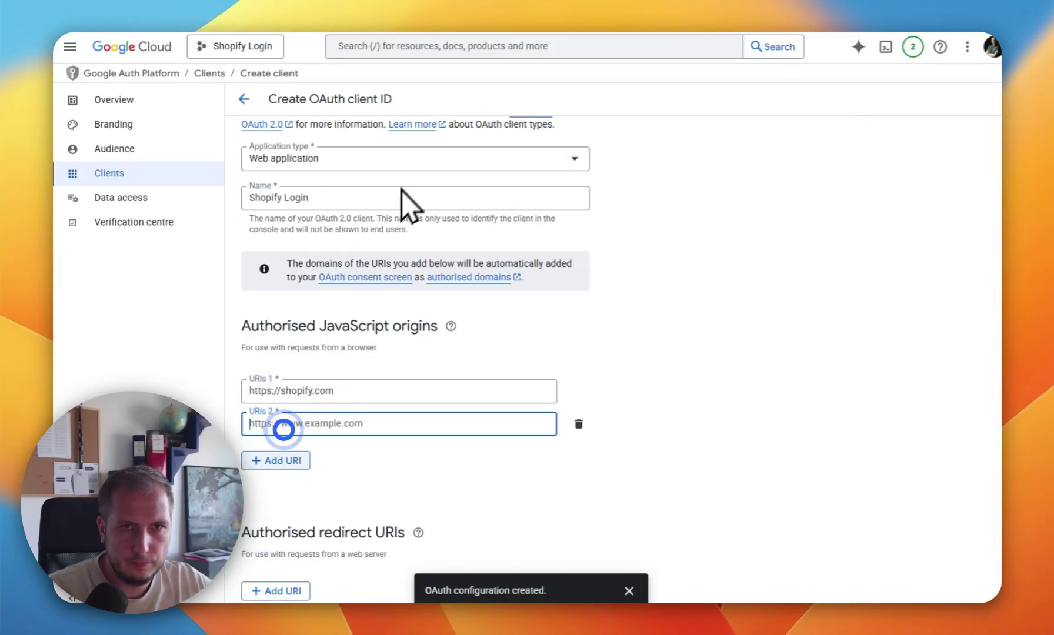
pyautogui.click(435, 26)
pyautogui.click(858, 163)
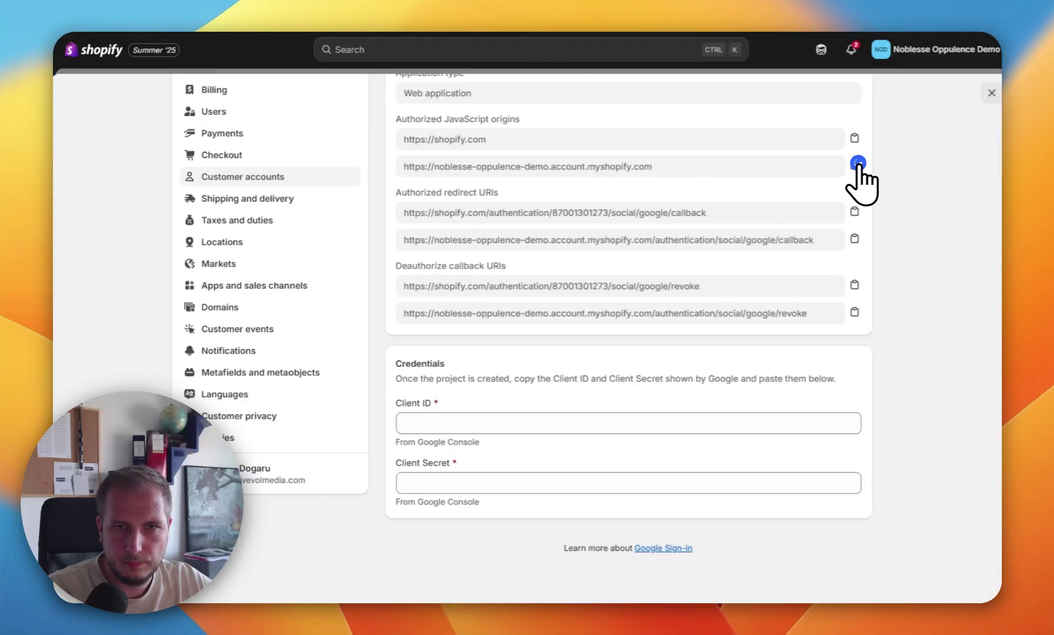
pyautogui.click(271, 30)
pyautogui.press('super+v')
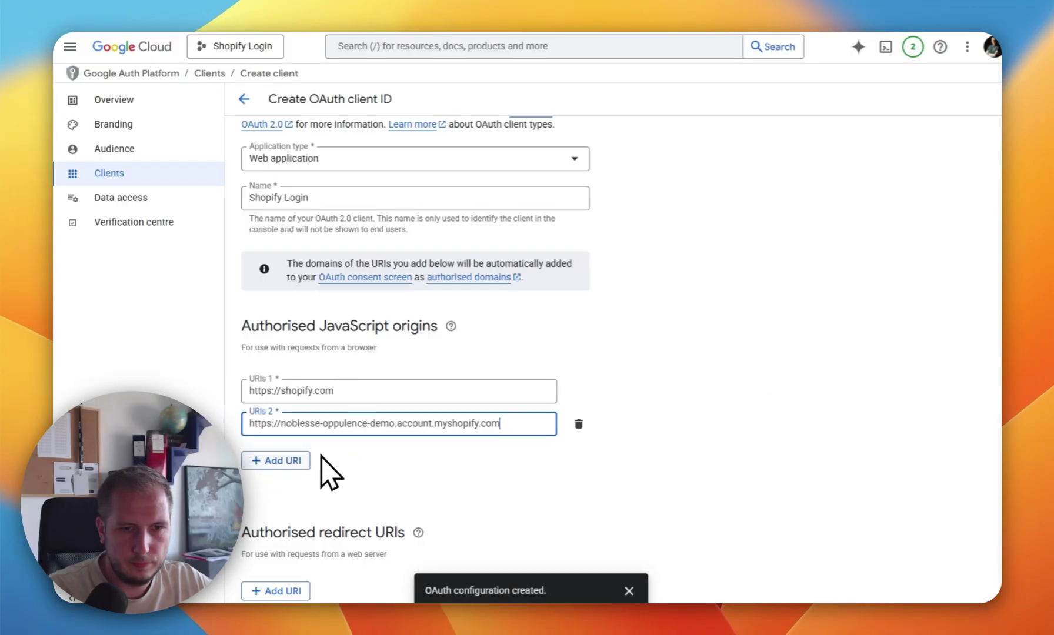
# Step: Add Shopify's callback and revoke URLs as the two authorised redirect URIs
pyautogui.scroll(-2, 529, 406)
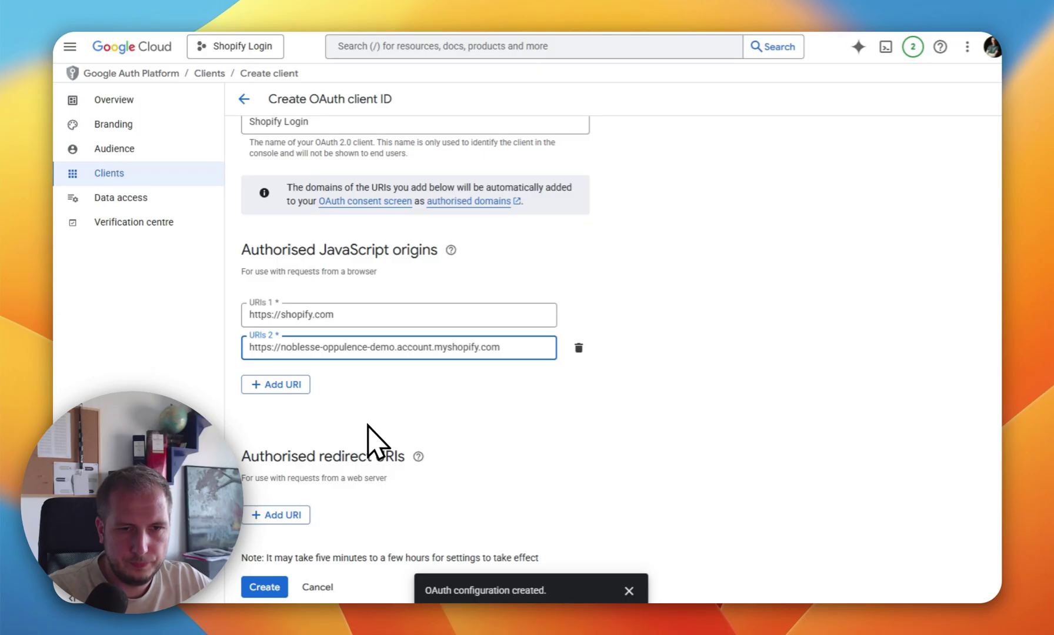
pyautogui.click(292, 513)
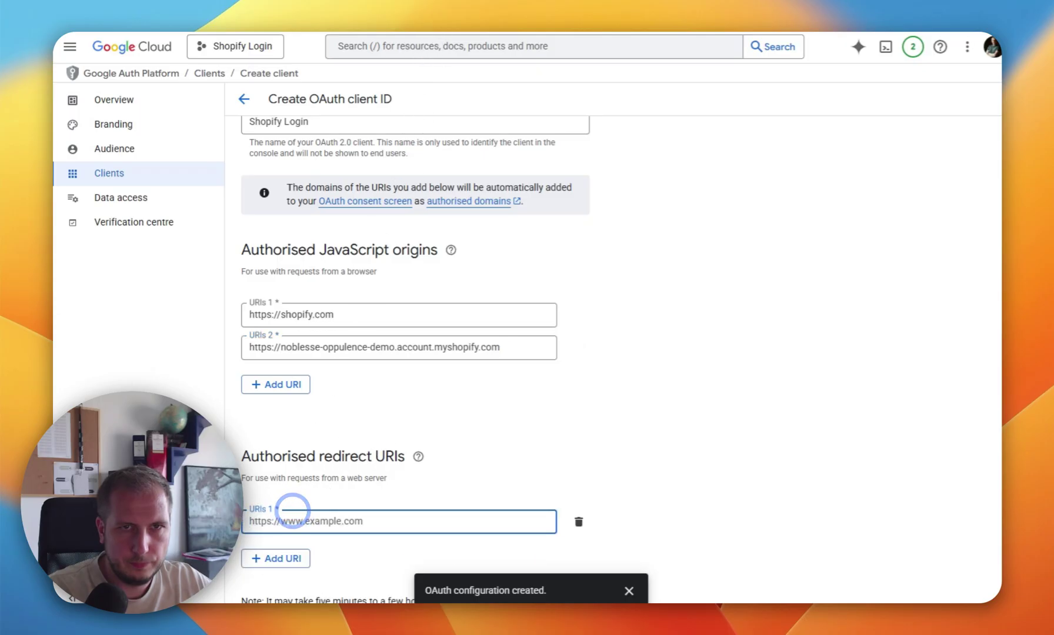
pyautogui.hotkey('ctrl', 'Tab')
pyautogui.click(854, 211)
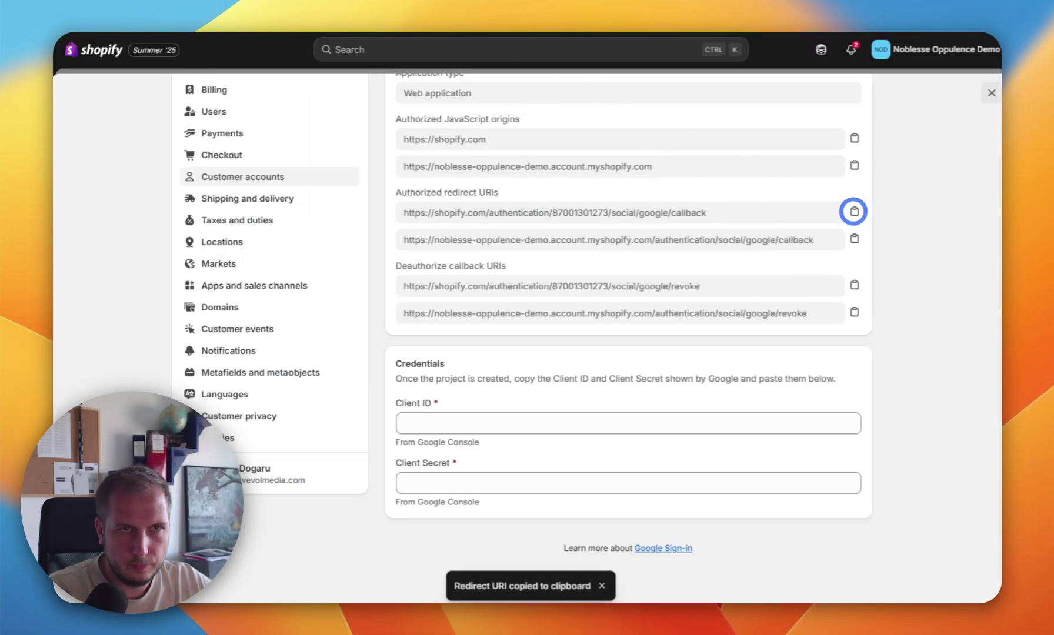
pyautogui.hotkey('ctrl', 'Tab')
pyautogui.press('super+v')
pyautogui.scroll(-1, 330, 523)
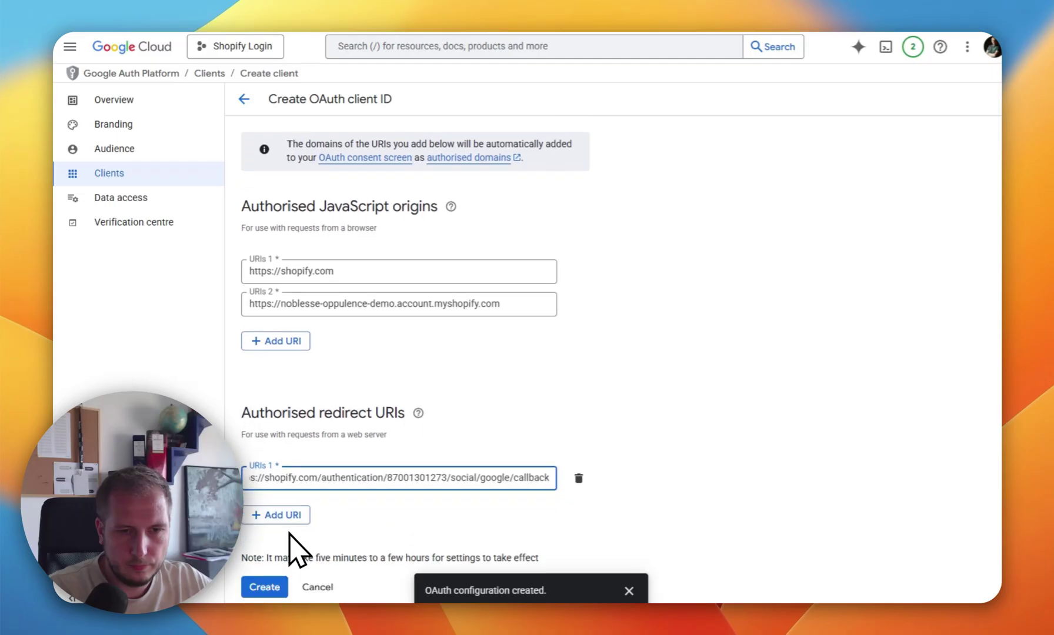
pyautogui.click(293, 522)
pyautogui.hotkey('ctrl', 'Tab')
pyautogui.click(854, 239)
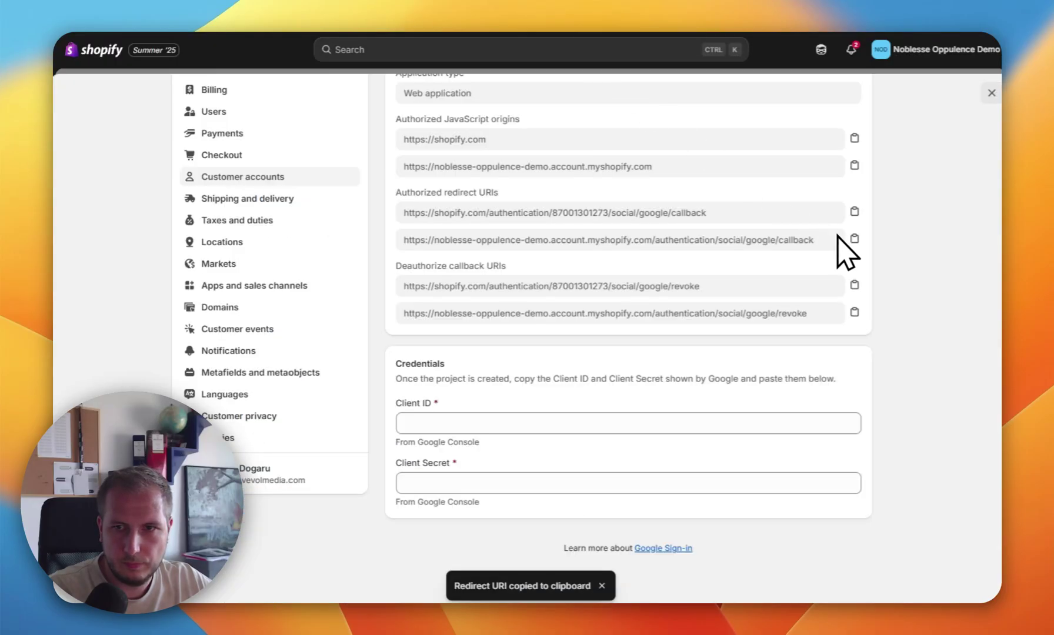
pyautogui.click(854, 312)
pyautogui.hotkey('ctrl', 'Tab')
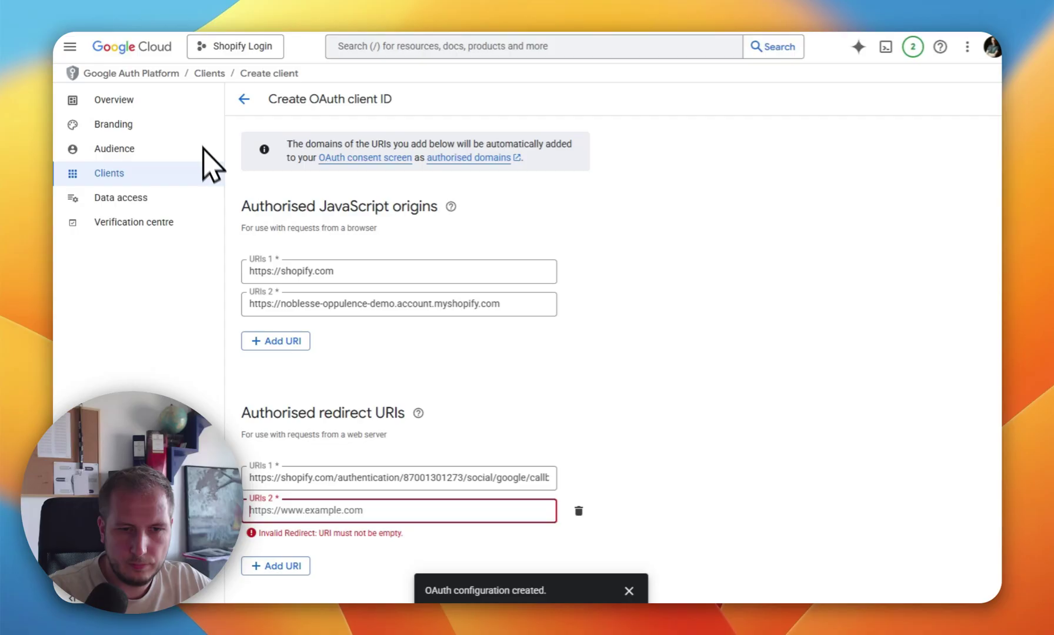
pyautogui.press('super+v')
pyautogui.scroll(-1, 424, 324)
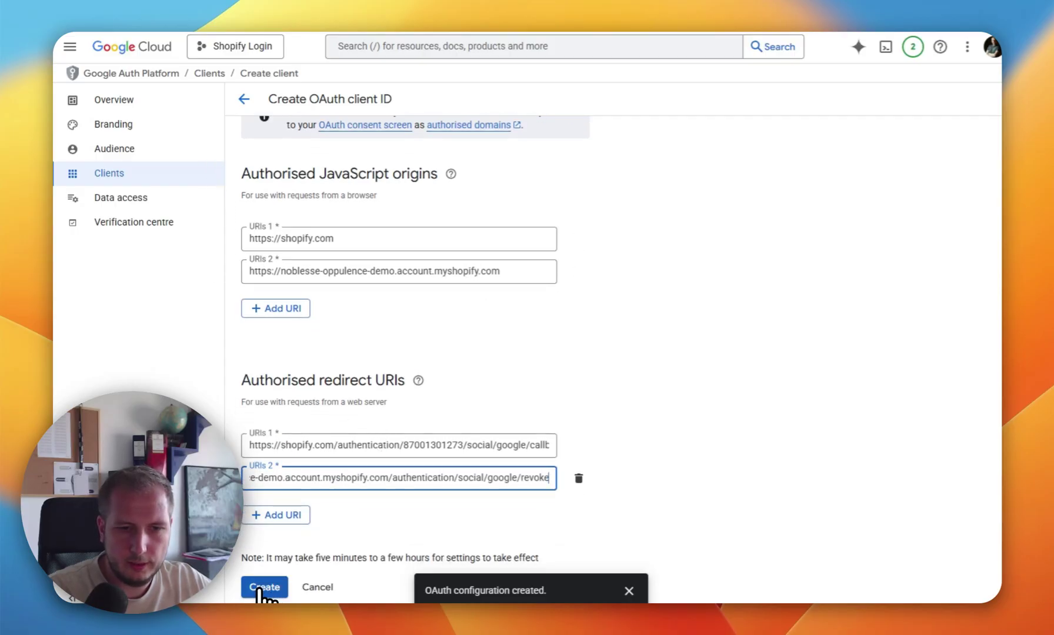
# Step: Create the OAuth client and paste its client ID into Shopify's Google credentials
pyautogui.click(263, 587)
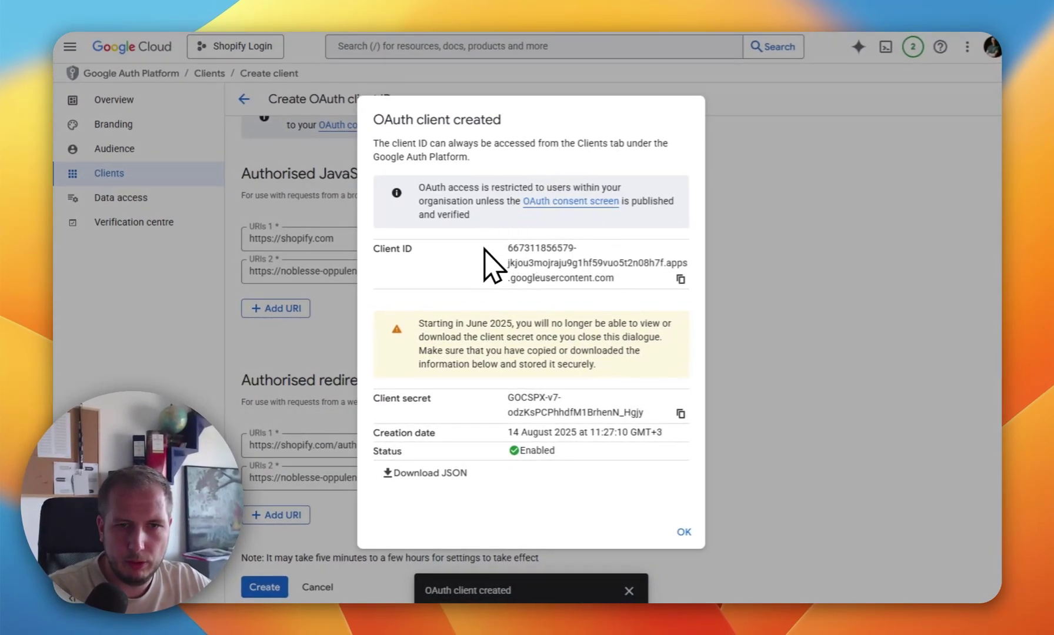
pyautogui.moveTo(364, 248); pyautogui.dragTo(612, 263)
pyautogui.click(592, 266)
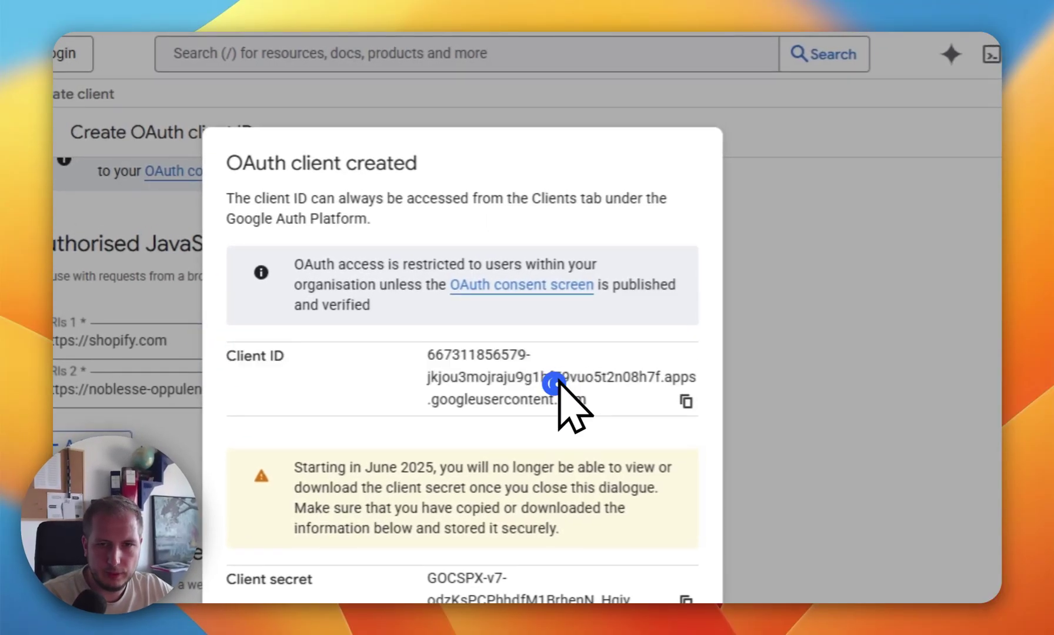
pyautogui.click(686, 402)
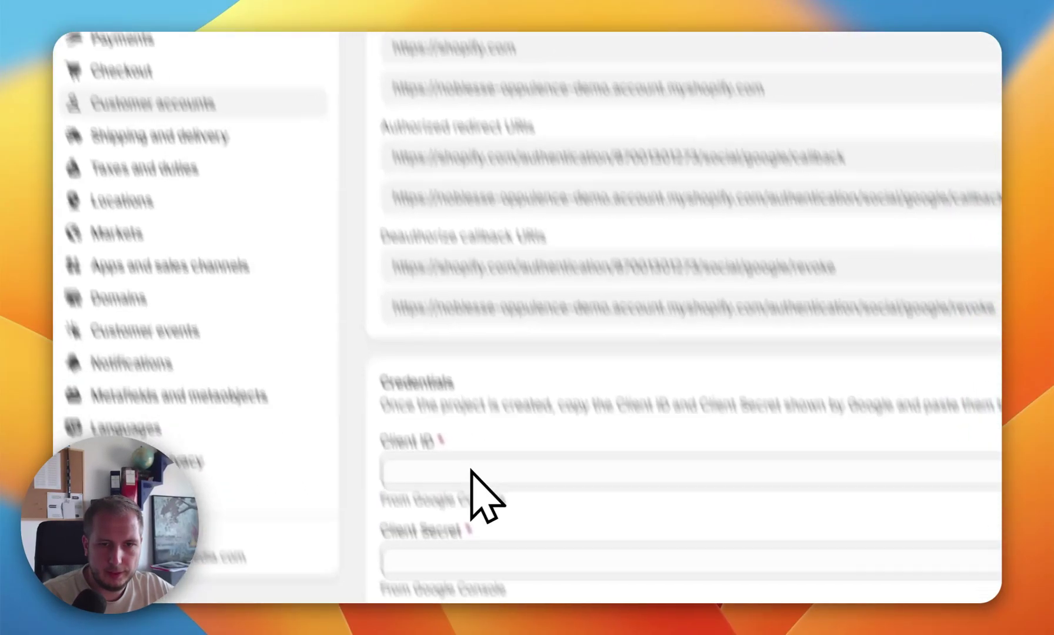
pyautogui.click(430, 385)
pyautogui.press('super+v')
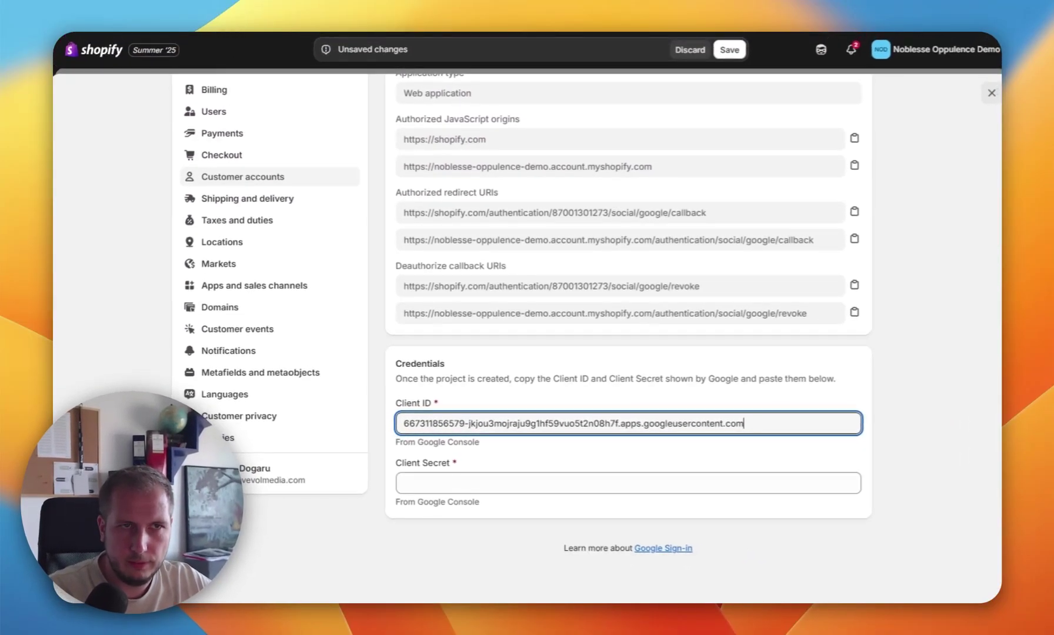
# Step: Paste the client secret into Shopify's credentials and save the Google sign-in settings
pyautogui.hotkey('ctrl', 'Tab')
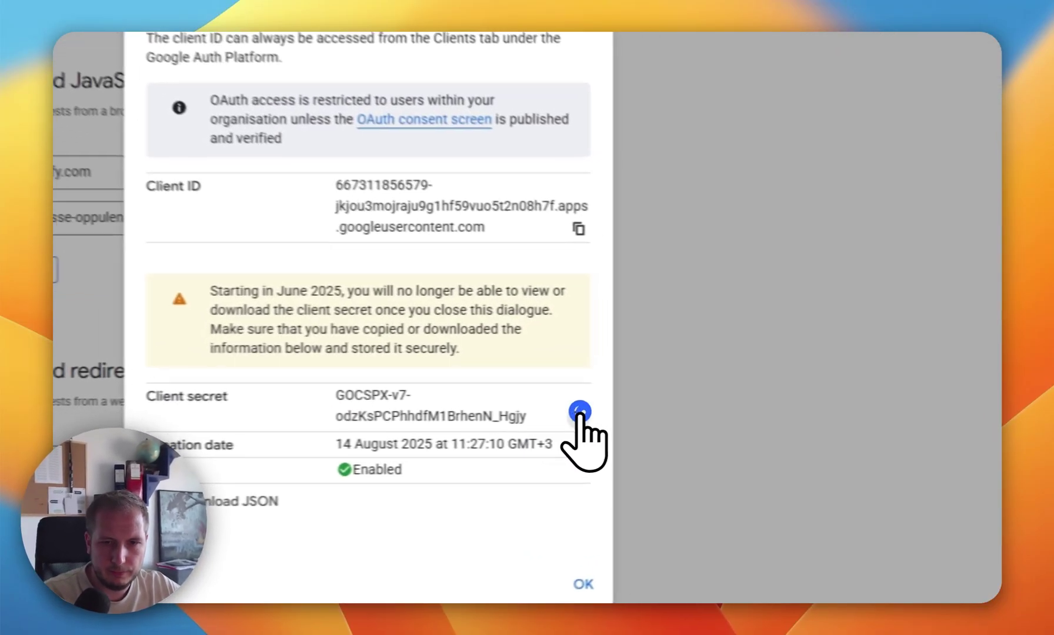
pyautogui.click(680, 414)
pyautogui.hotkey('ctrl', 'Tab')
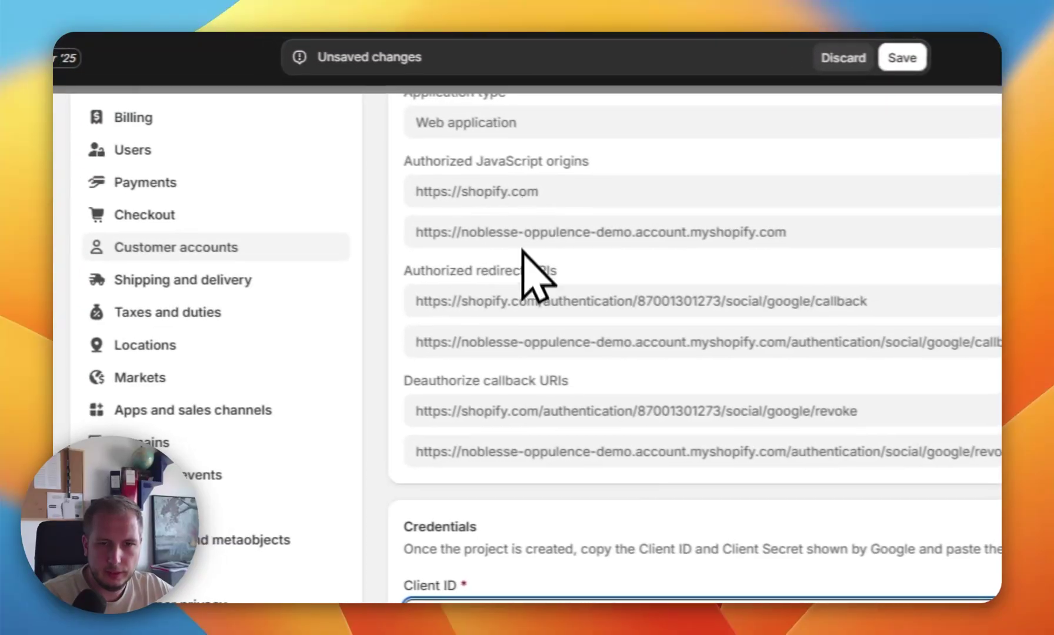
pyautogui.scroll(-10, 525, 268)
pyautogui.click(461, 476)
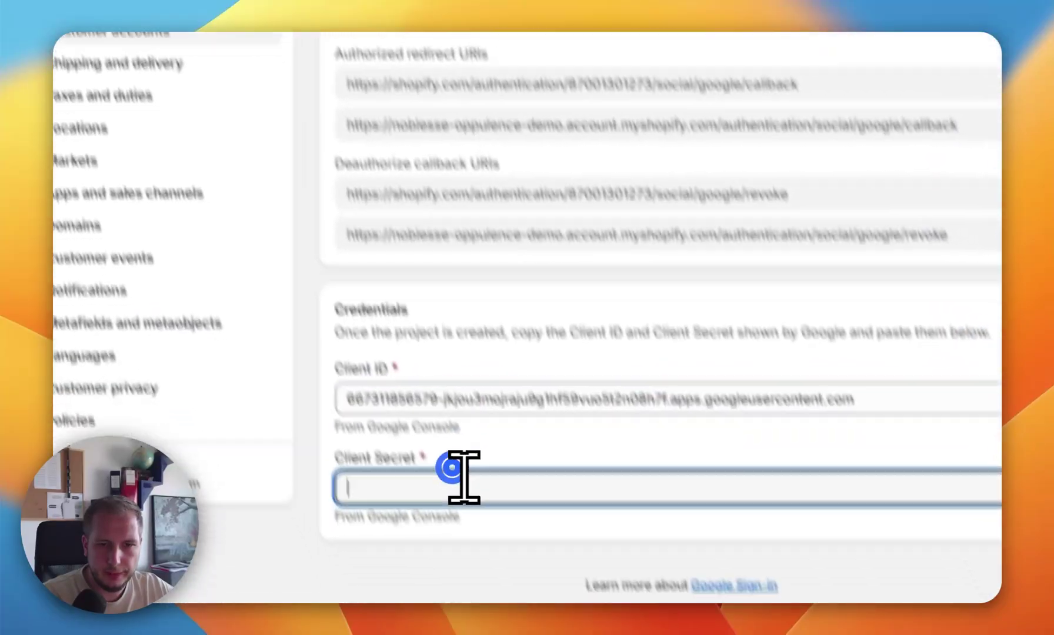
pyautogui.press('super+v')
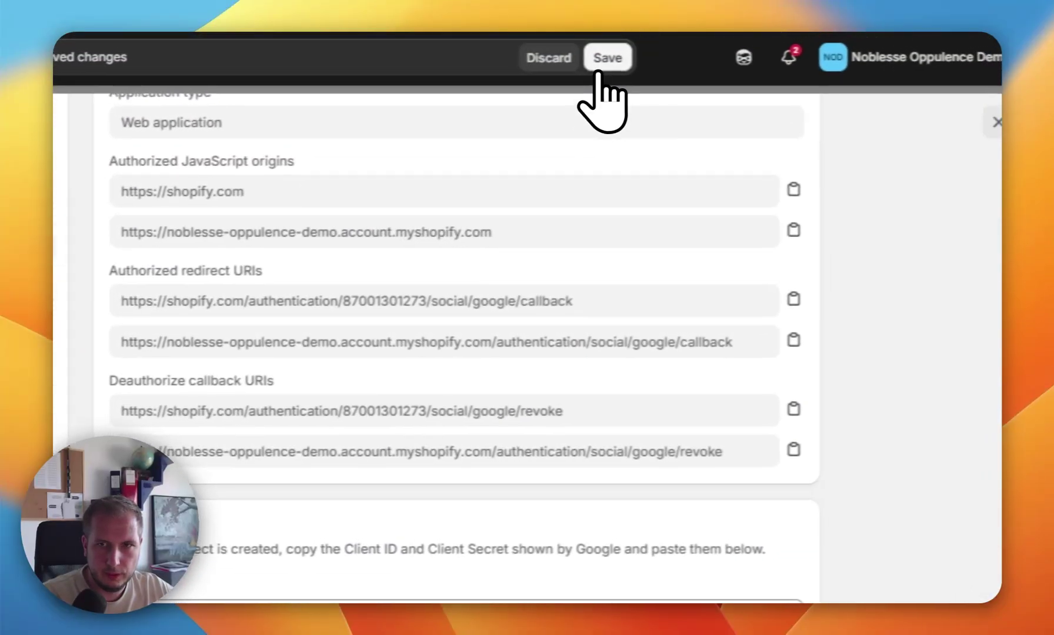
pyautogui.click(593, 62)
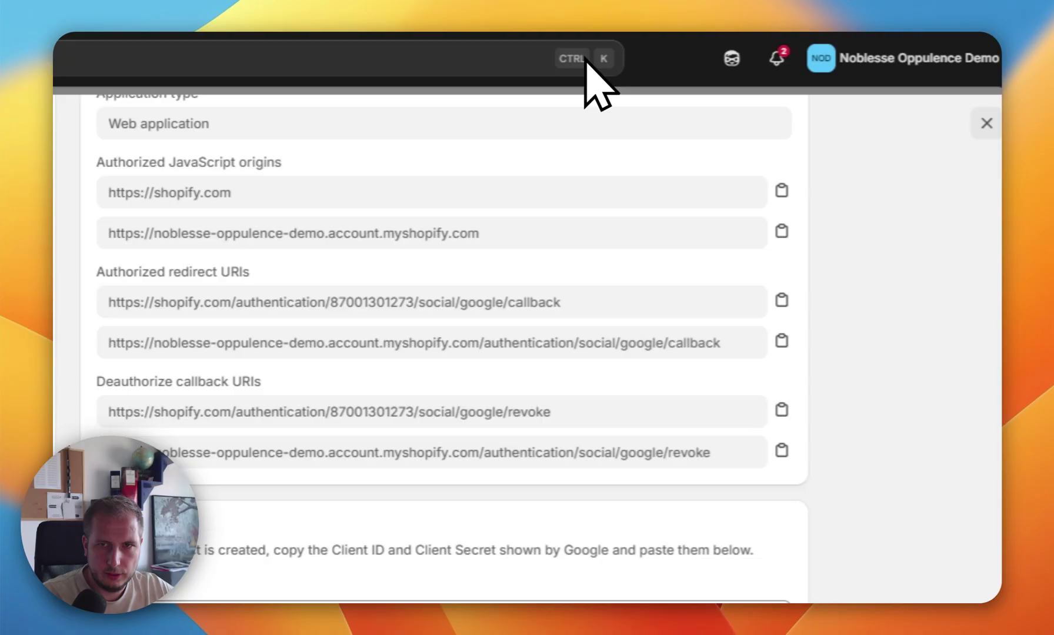
pyautogui.scroll(5, 612, 412)
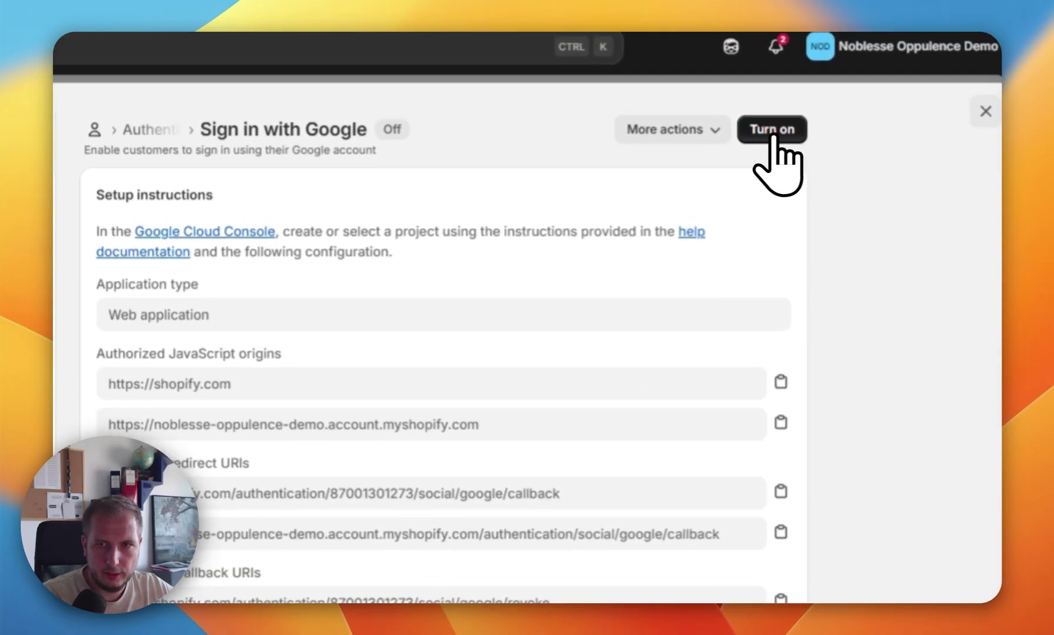
# Step: Turn on Sign in with Google, test it by signing in on the storefront, then log out
pyautogui.click(774, 117)
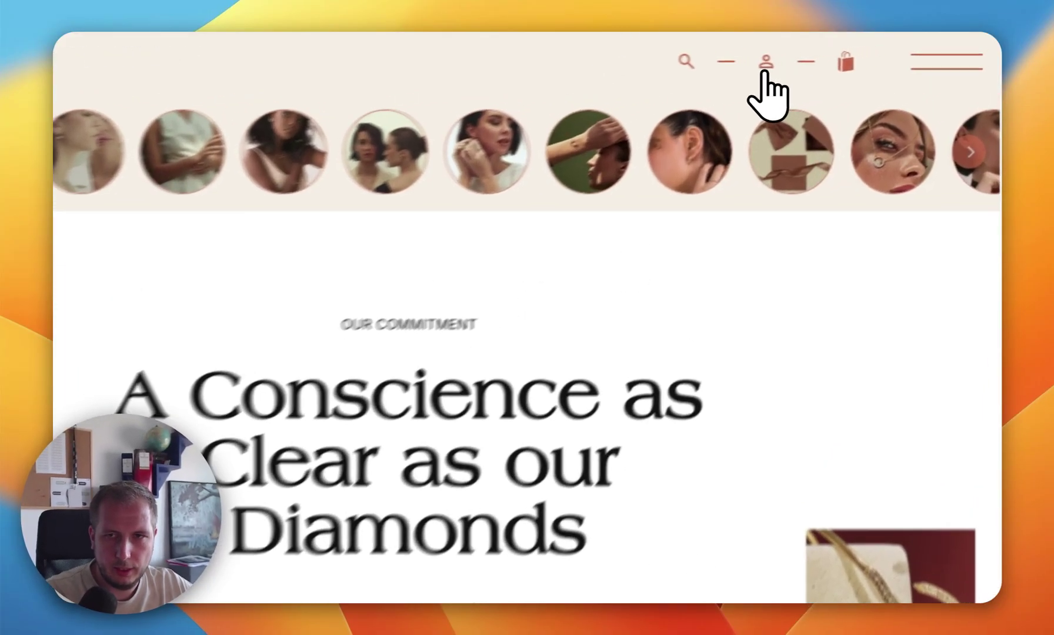
pyautogui.click(722, 74)
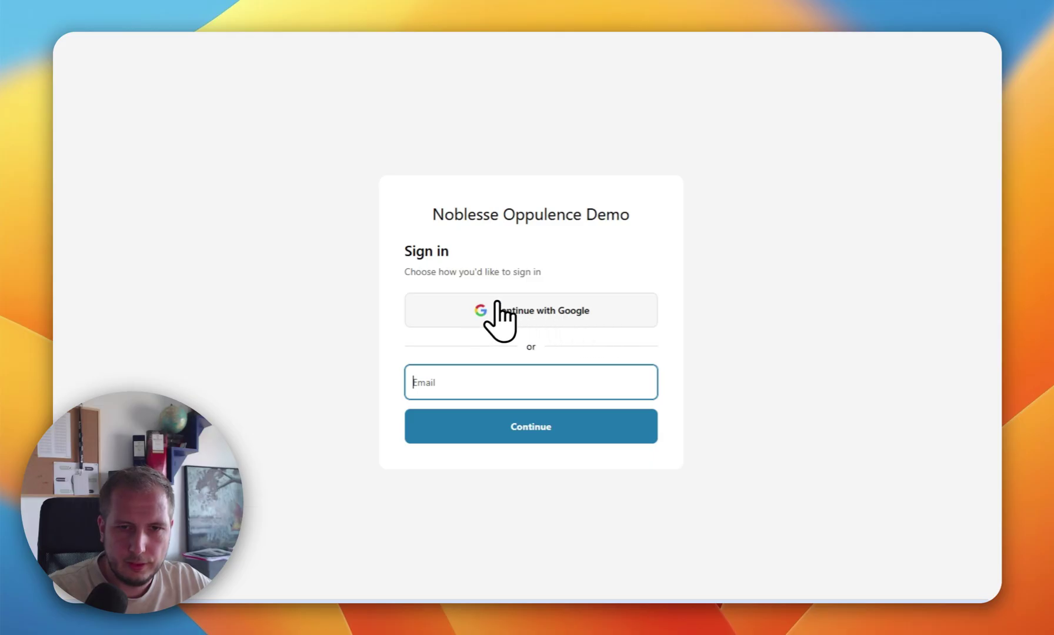
pyautogui.click(521, 300)
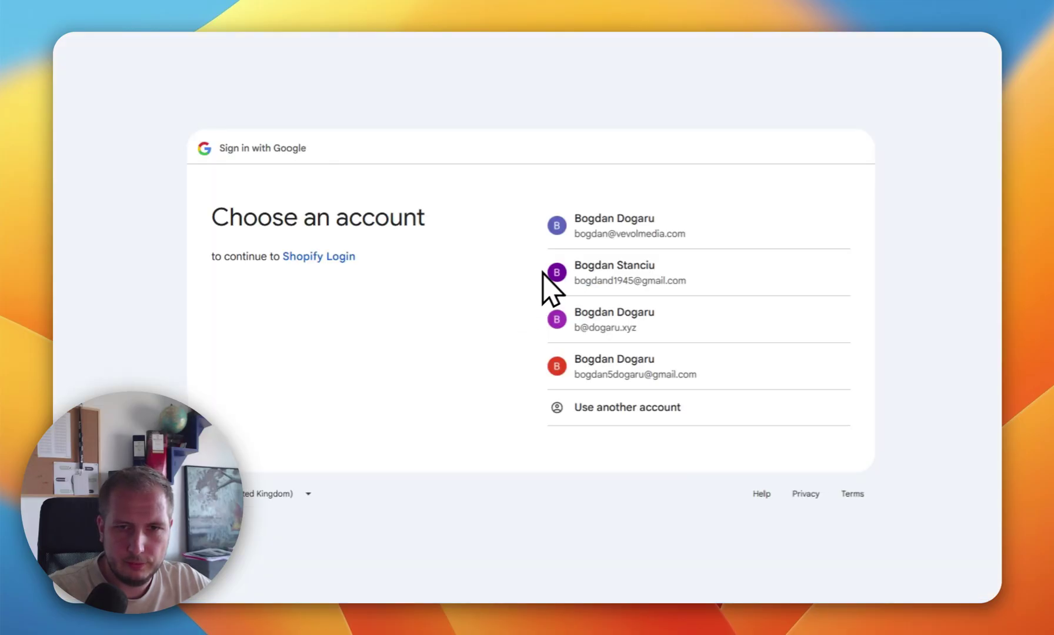
pyautogui.click(683, 230)
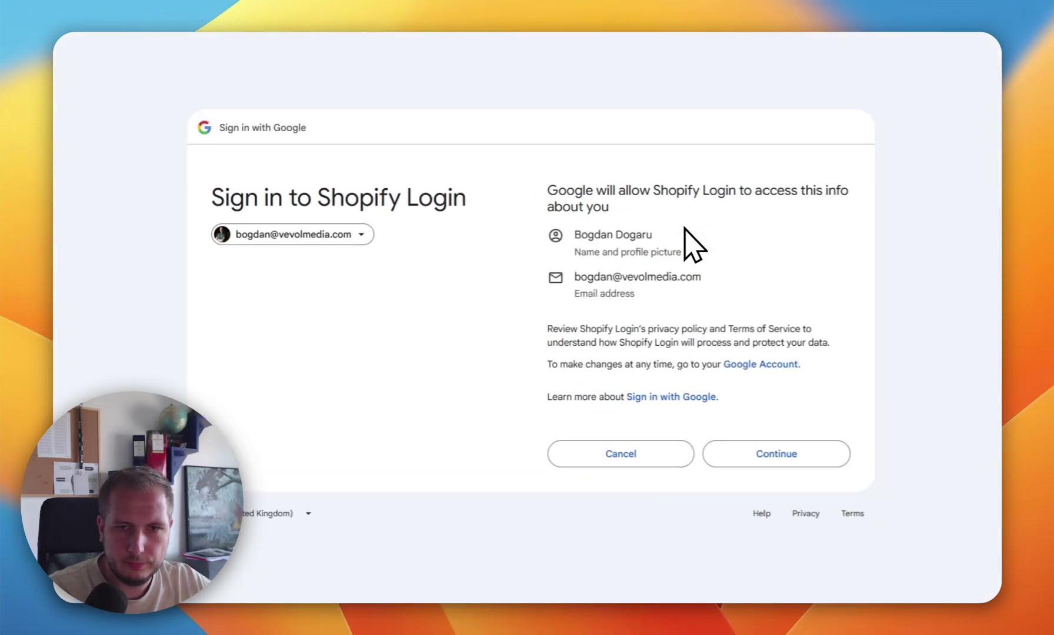
pyautogui.click(786, 447)
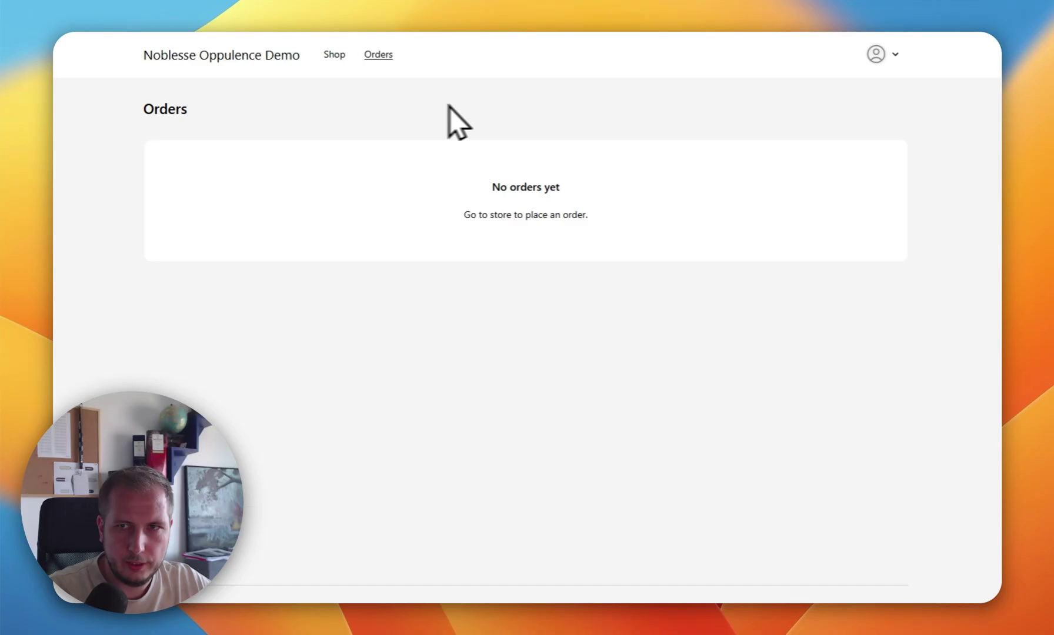
pyautogui.click(878, 54)
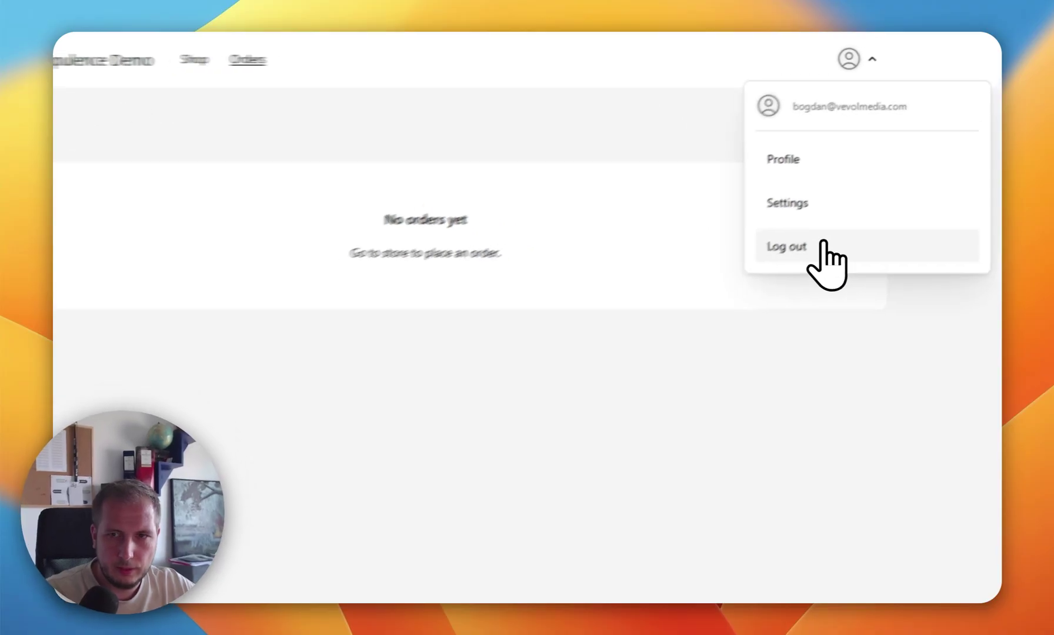
pyautogui.click(824, 209)
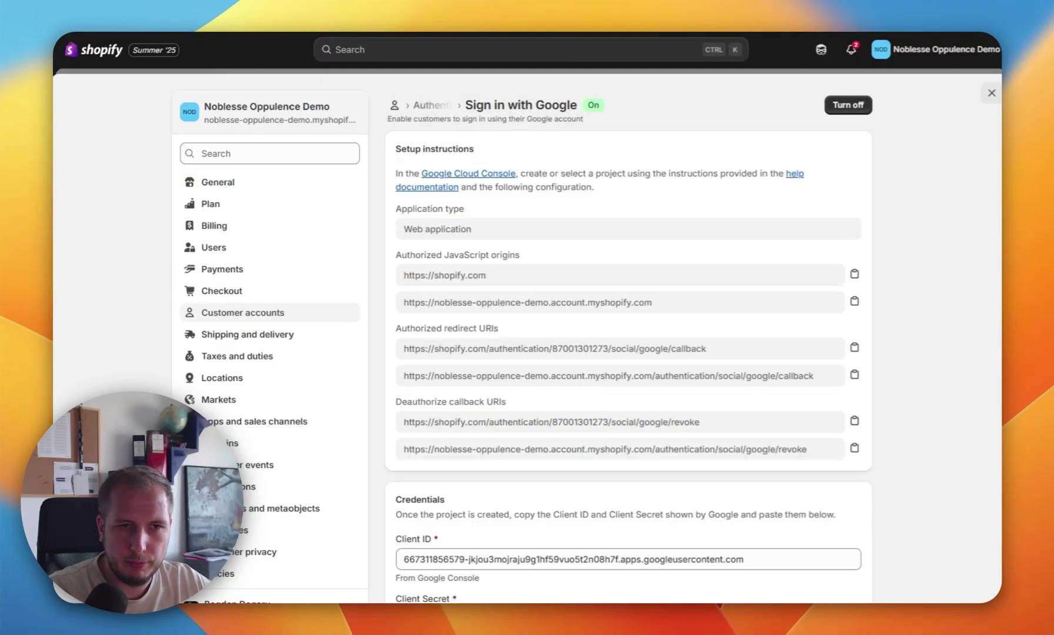
# Step: Go back to the sign-in options and start connecting Facebook, reviewing its setup instructions
pyautogui.scroll(-4, 605, 200)
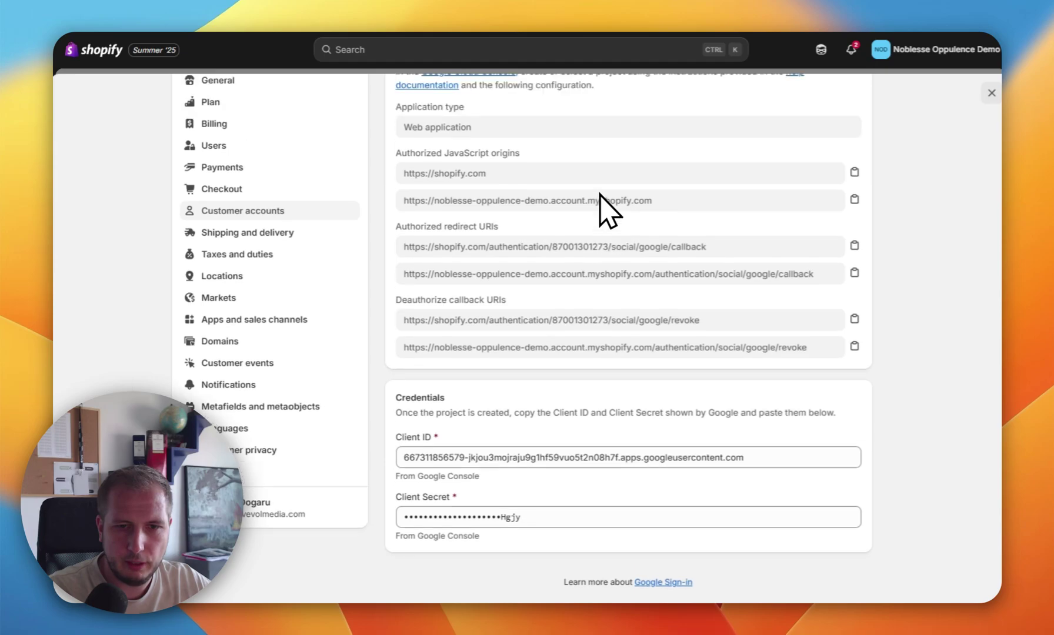
pyautogui.scroll(5, 602, 207)
pyautogui.click(447, 108)
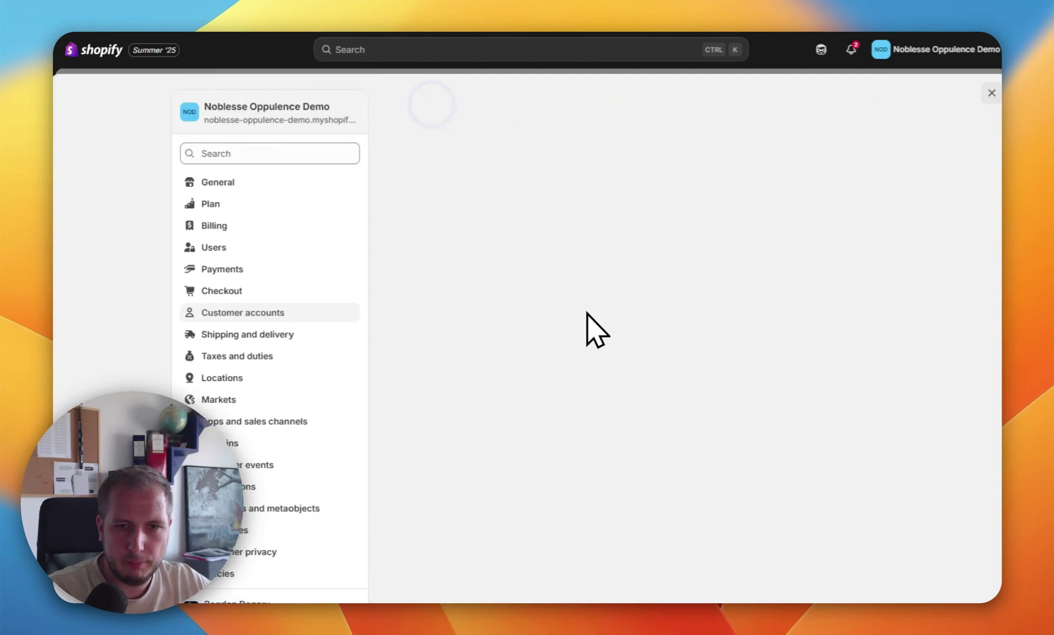
pyautogui.scroll(-1, 594, 329)
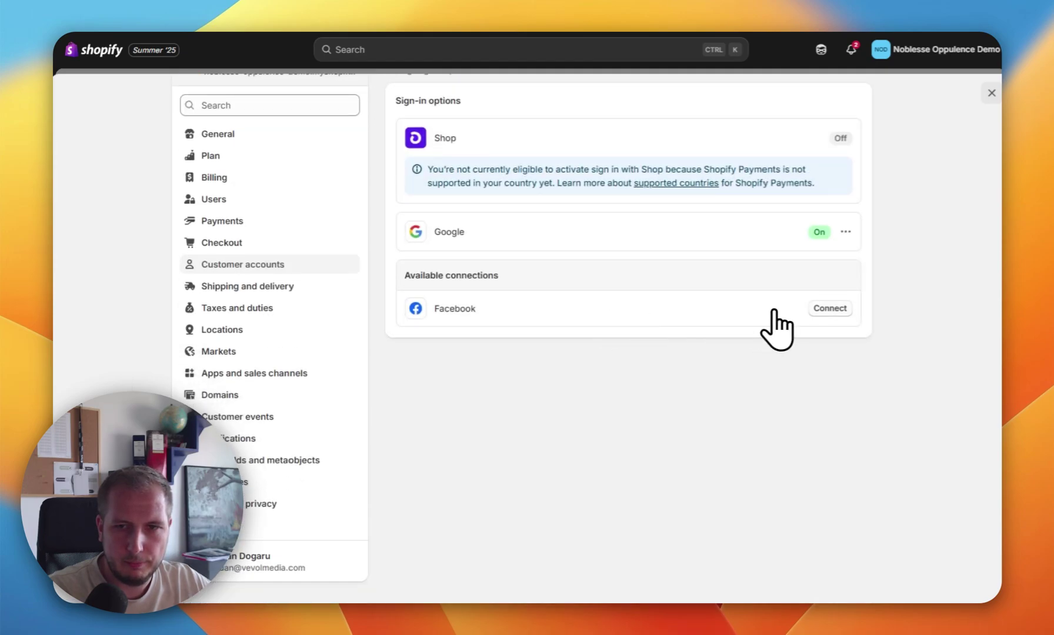
pyautogui.click(830, 308)
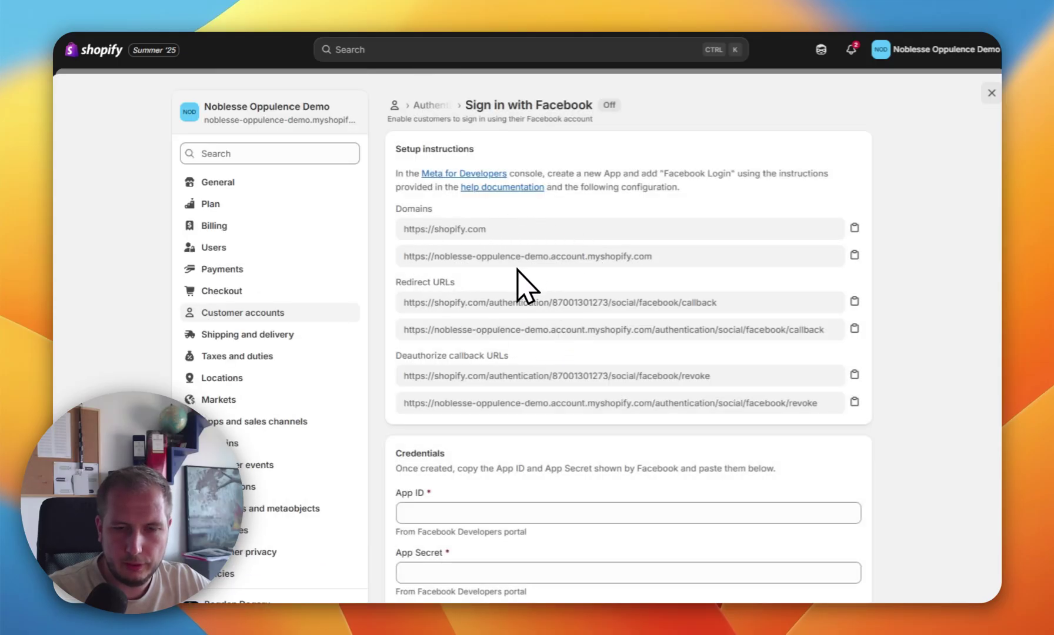
pyautogui.scroll(-3, 517, 269)
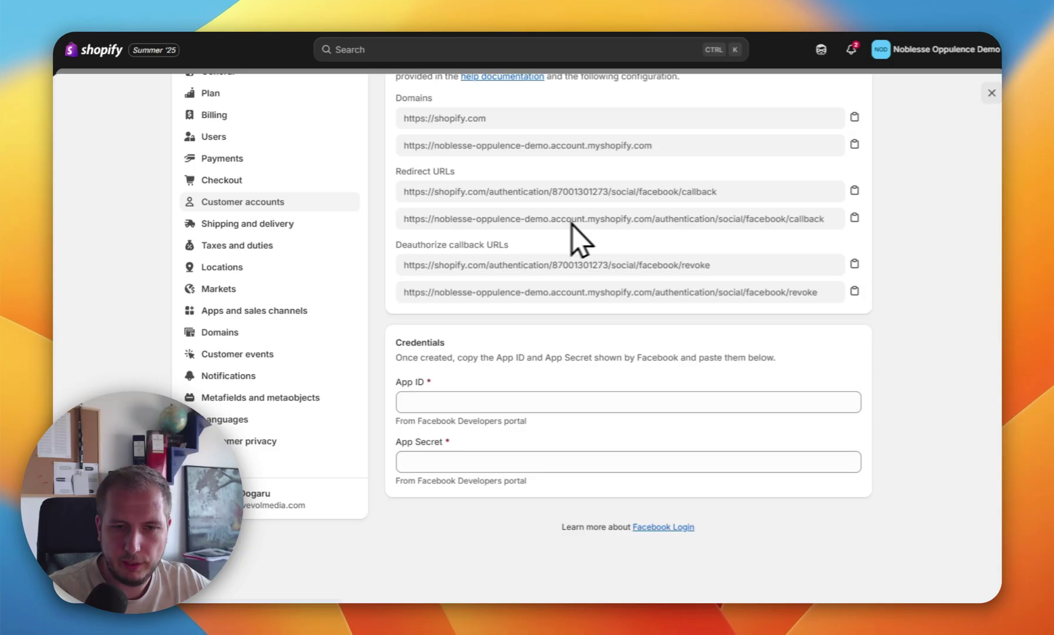
pyautogui.scroll(2, 686, 312)
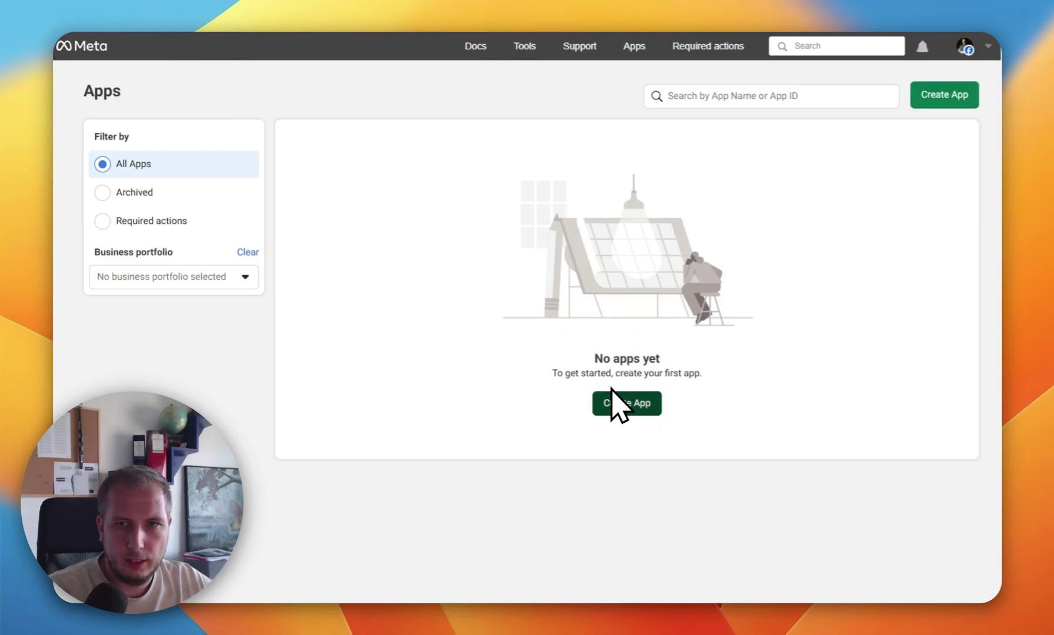
# Step: Create a Meta app named 'Shopify Login' with a contact e-mail and the Facebook Login use case
pyautogui.click(622, 400)
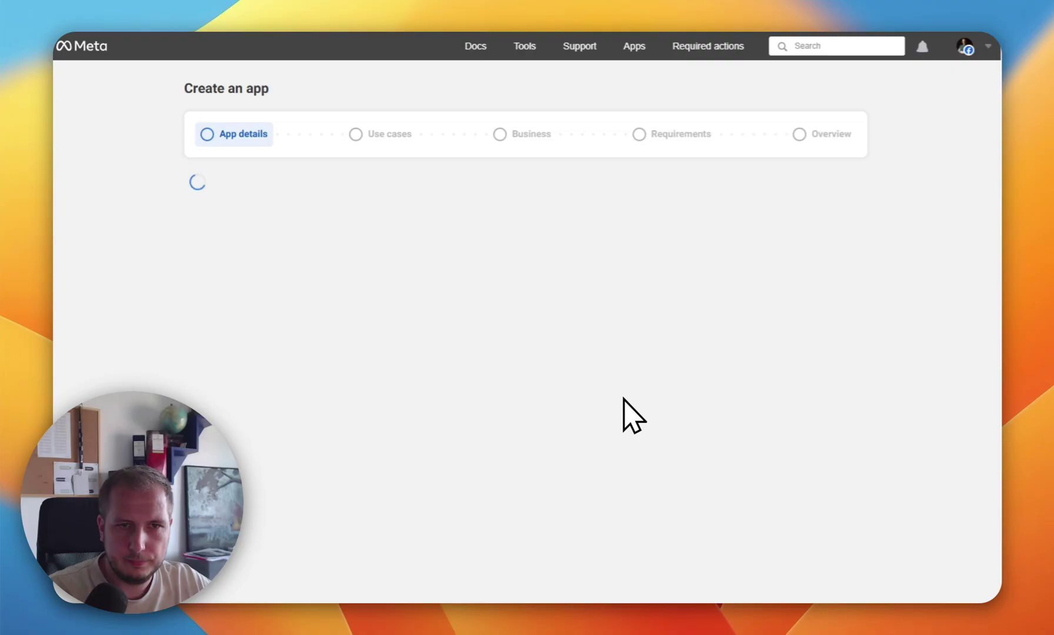
pyautogui.click(325, 210)
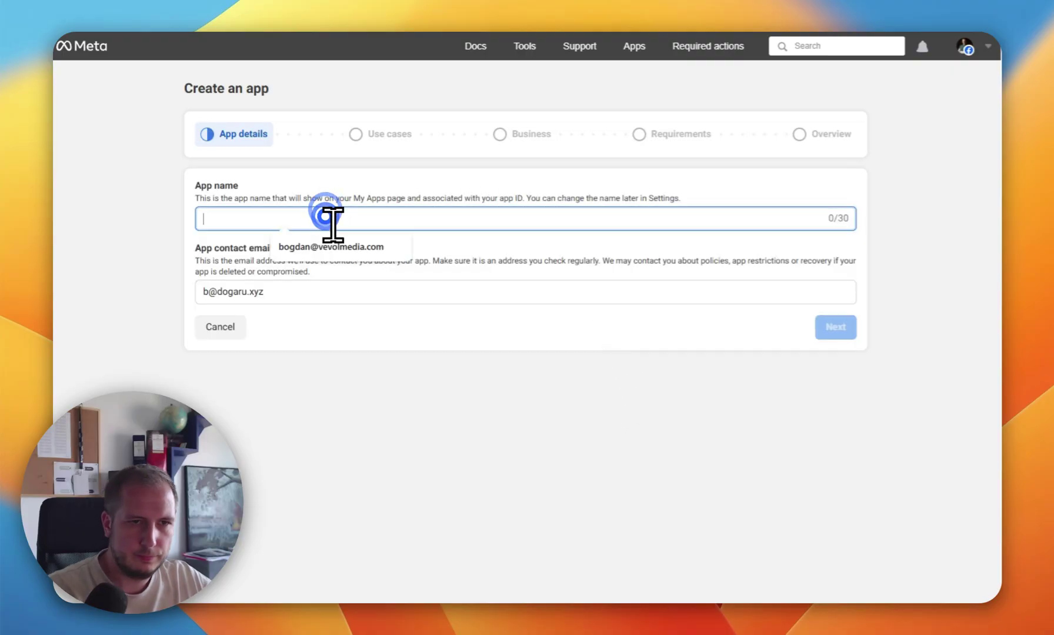
pyautogui.write('Shopify Login')
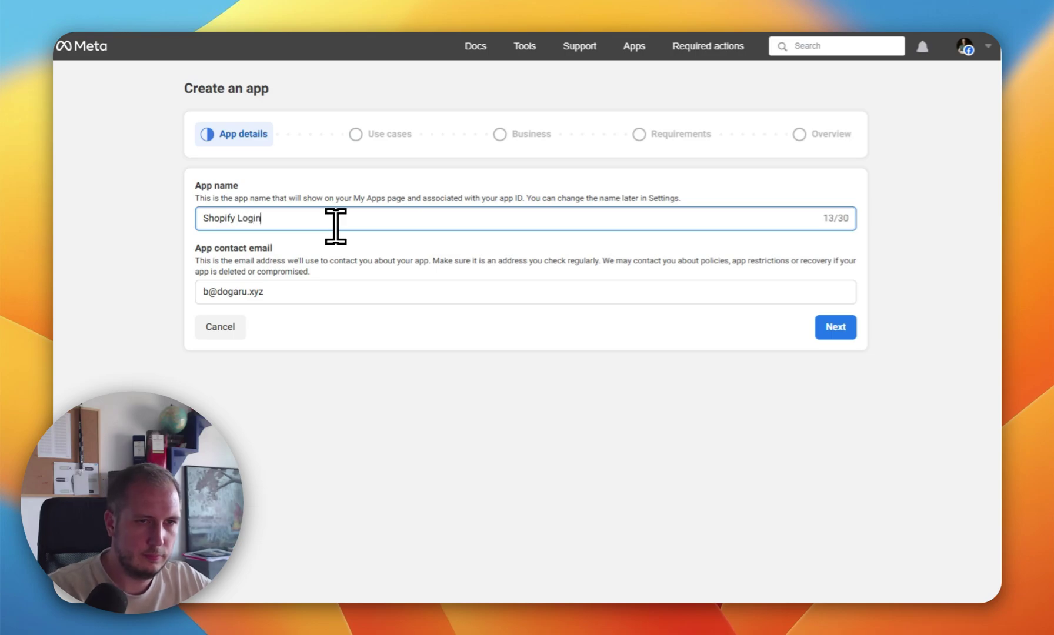
pyautogui.tripleClick(419, 293)
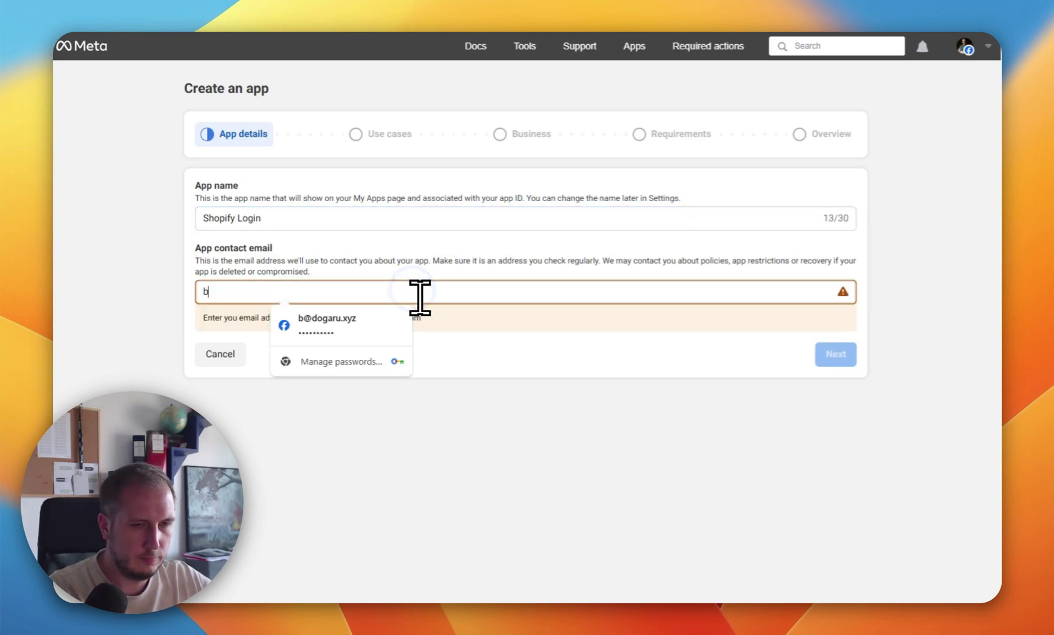
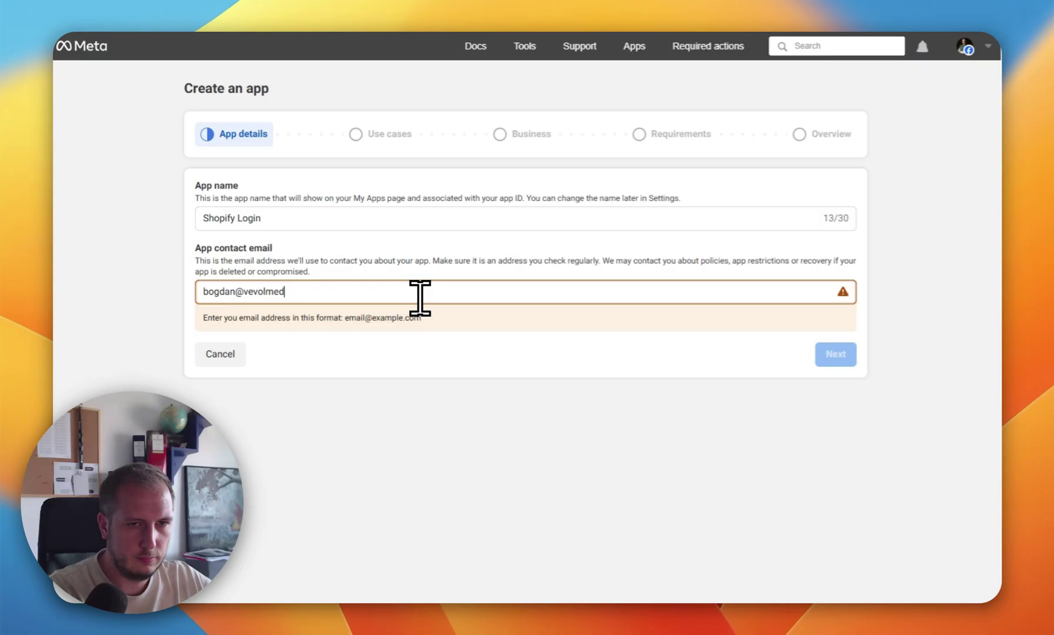
pyautogui.click(840, 327)
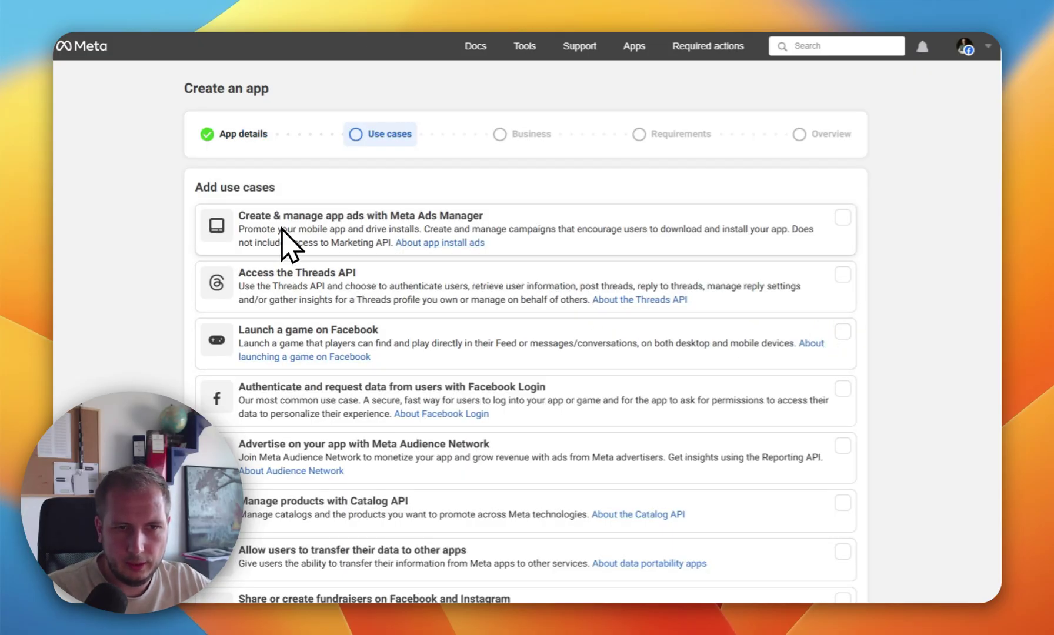
pyautogui.scroll(-2, 348, 216)
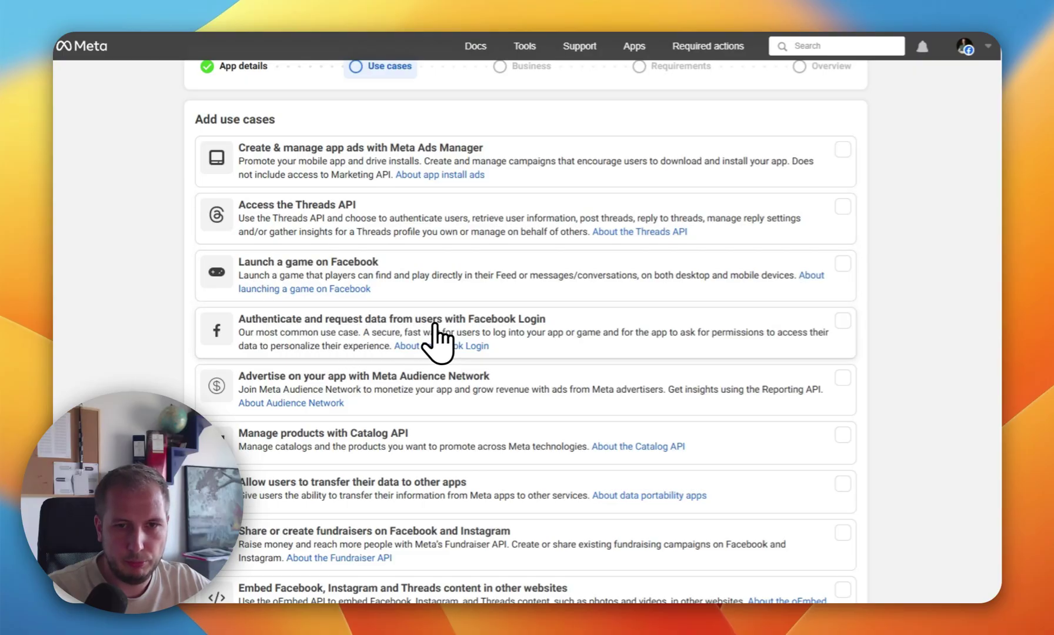
pyautogui.click(473, 329)
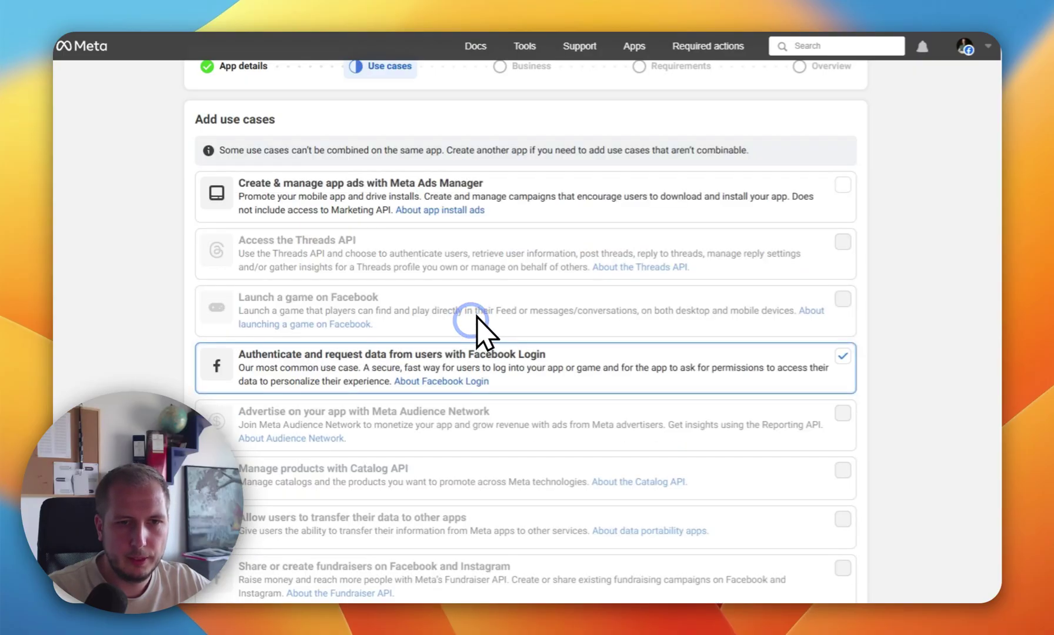
pyautogui.scroll(-7, 640, 235)
pyautogui.click(836, 575)
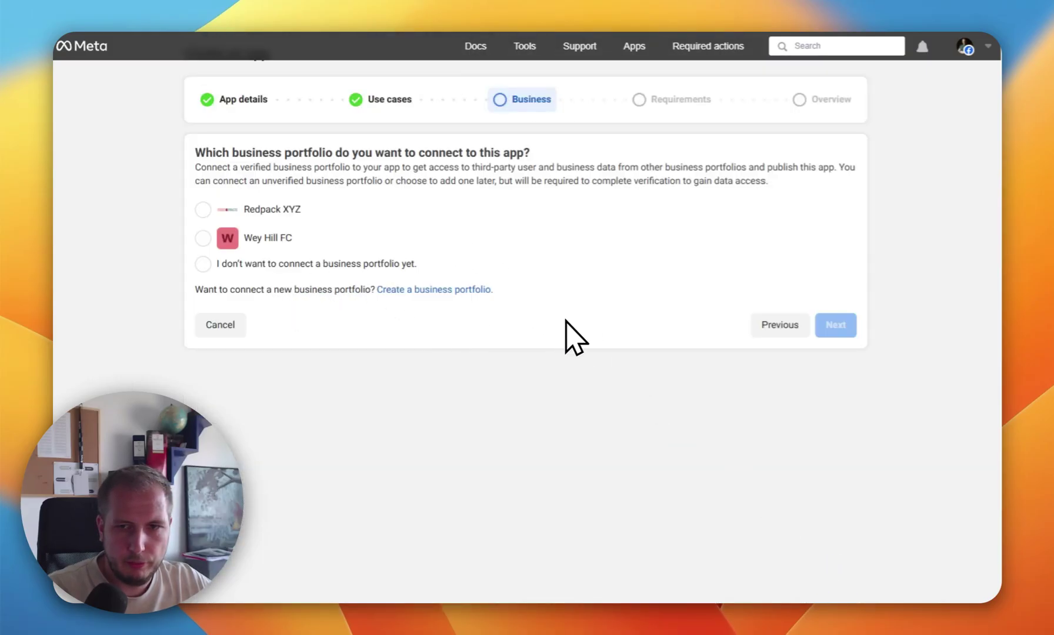
# Step: Choose not to connect a business portfolio yet, confirm requirements and overview, then open the dashboard
pyautogui.click(203, 264)
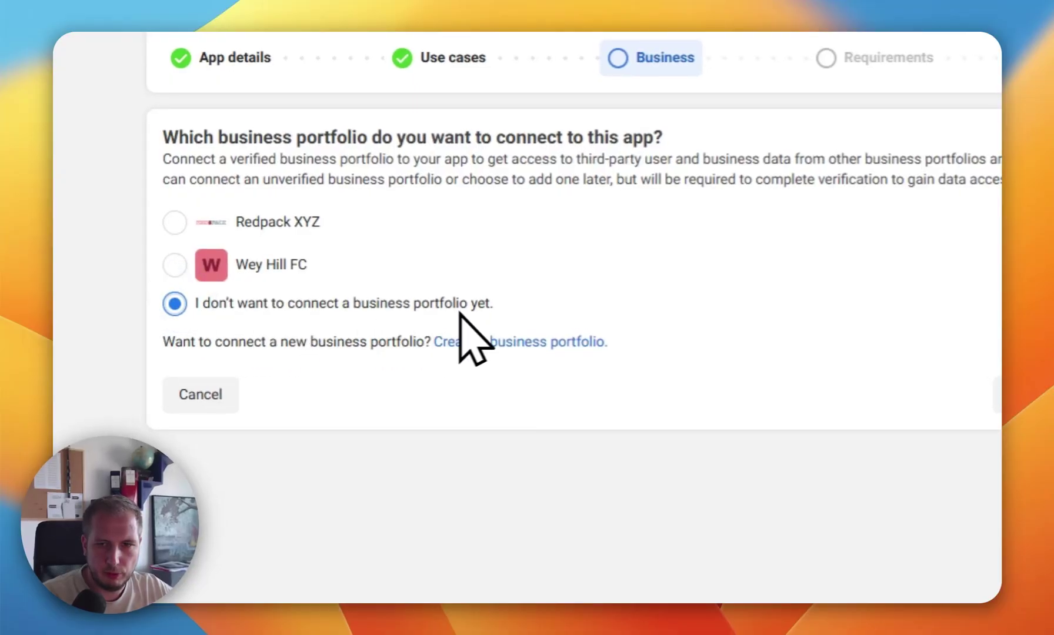
pyautogui.click(840, 254)
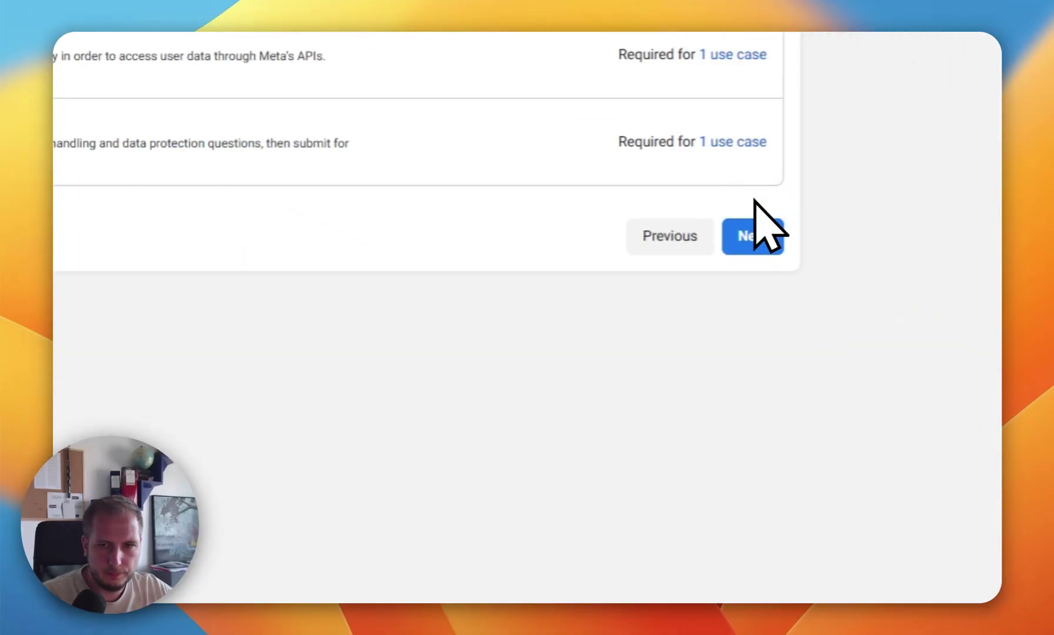
pyautogui.click(743, 234)
pyautogui.scroll(-5, 708, 235)
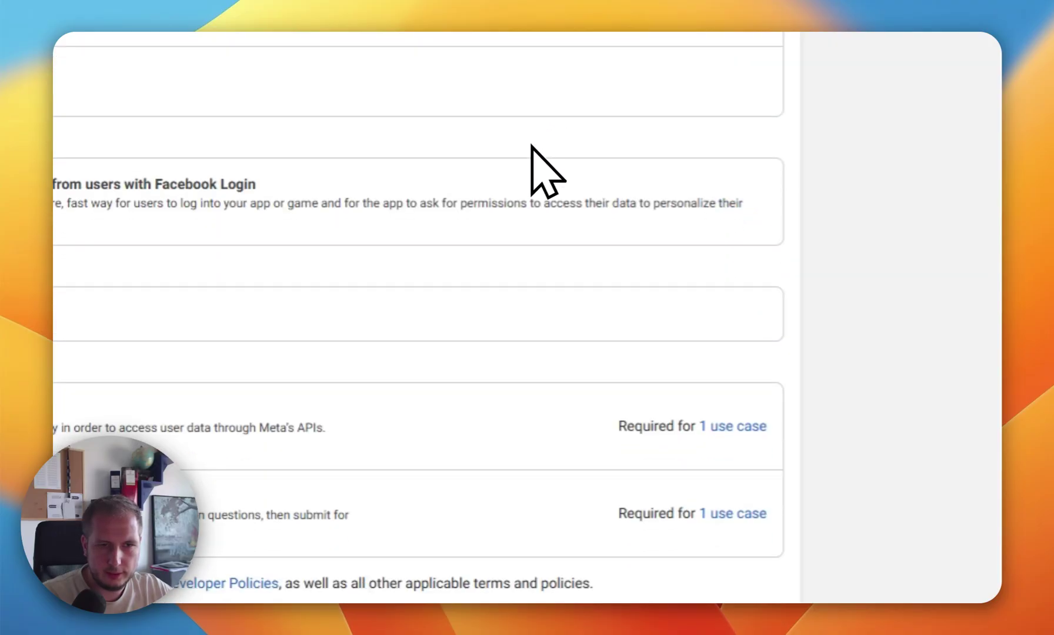
pyautogui.click(737, 561)
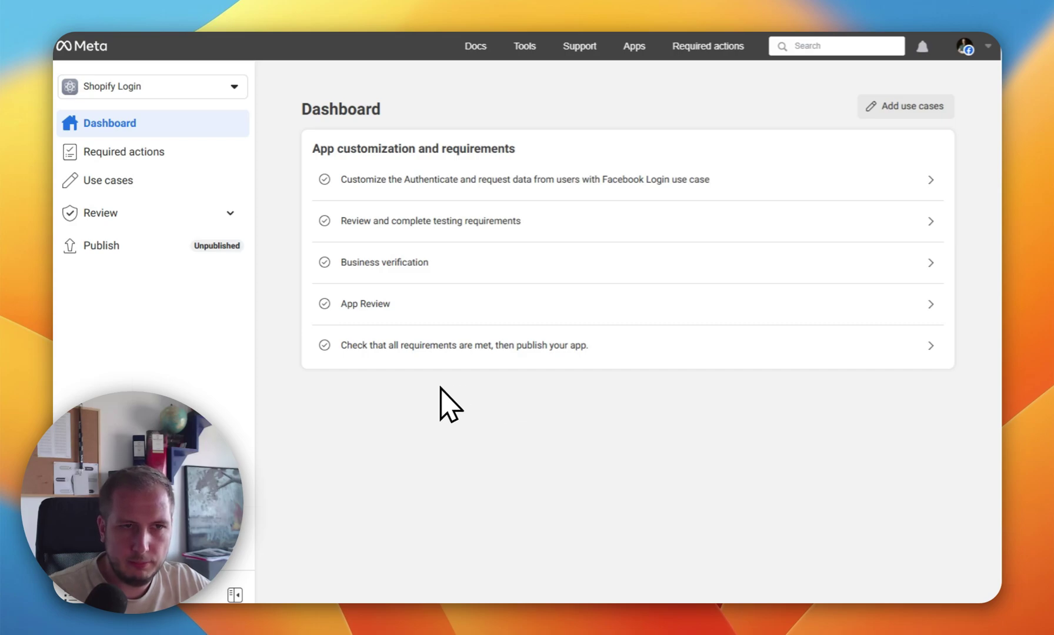
# Step: Add the email permission to the Facebook Login use case alongside public_profile
pyautogui.click(103, 184)
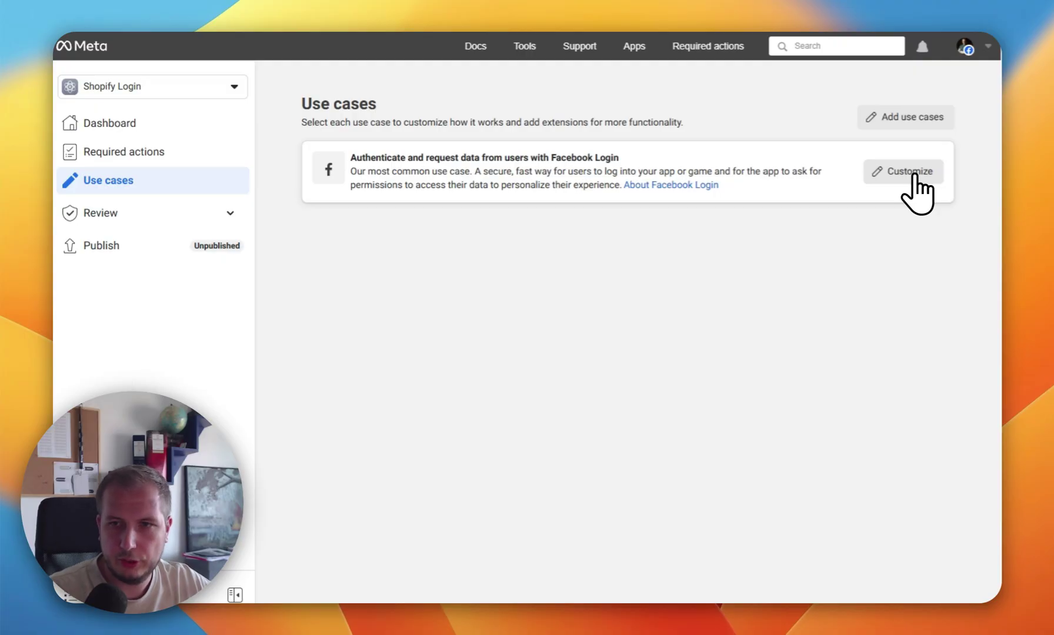
pyautogui.click(899, 172)
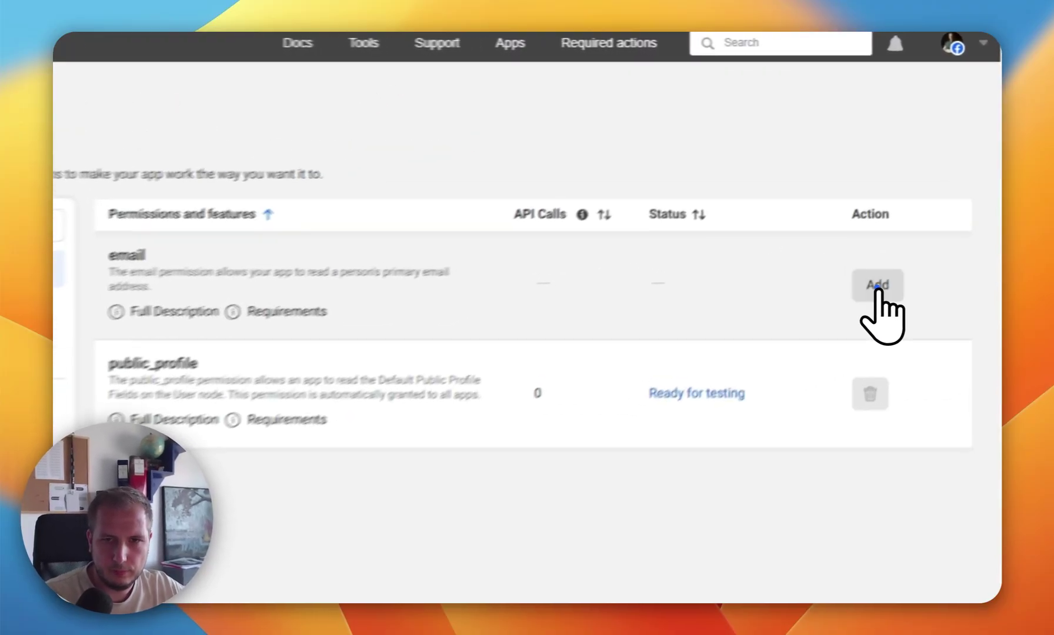
pyautogui.click(909, 227)
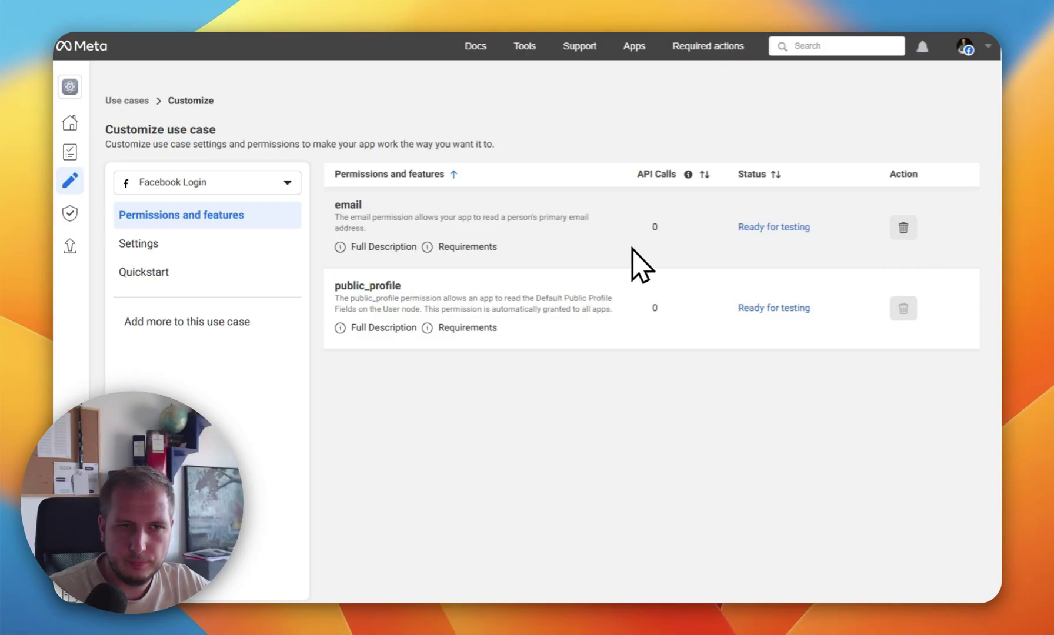
# Step: Add Shopify's first Facebook callback URL as a Valid OAuth Redirect URI in Facebook Login settings
pyautogui.click(137, 247)
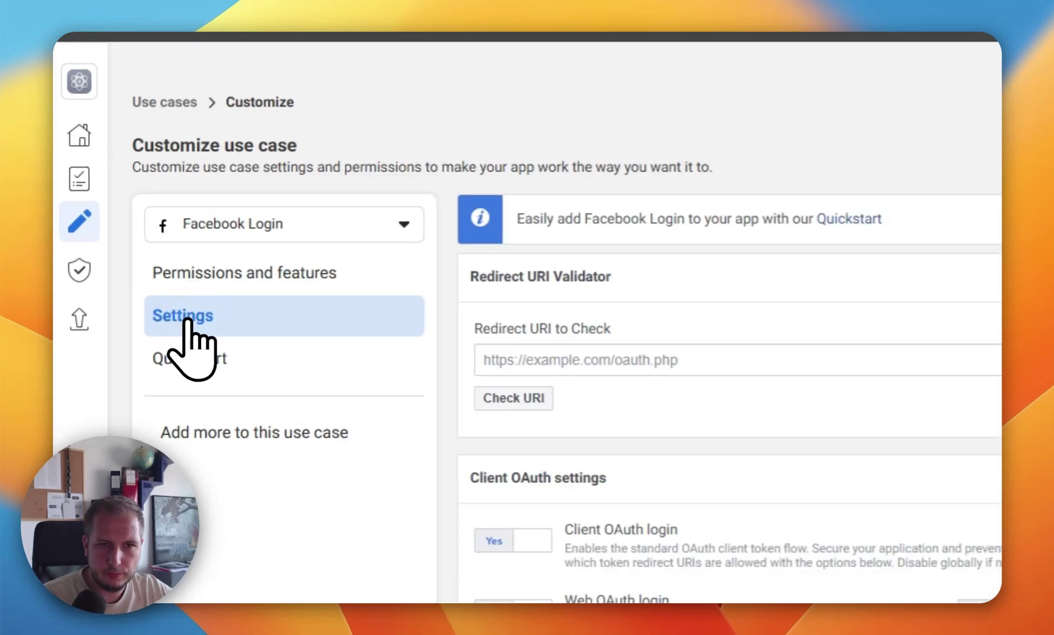
pyautogui.scroll(-3, 842, 194)
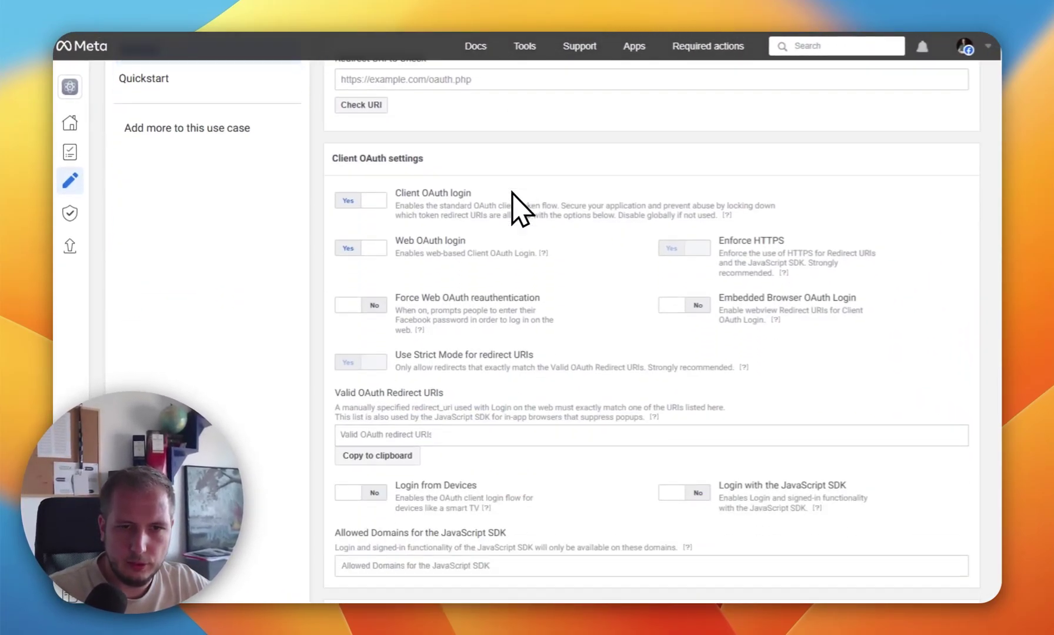
pyautogui.scroll(-3, 512, 212)
pyautogui.click(406, 364)
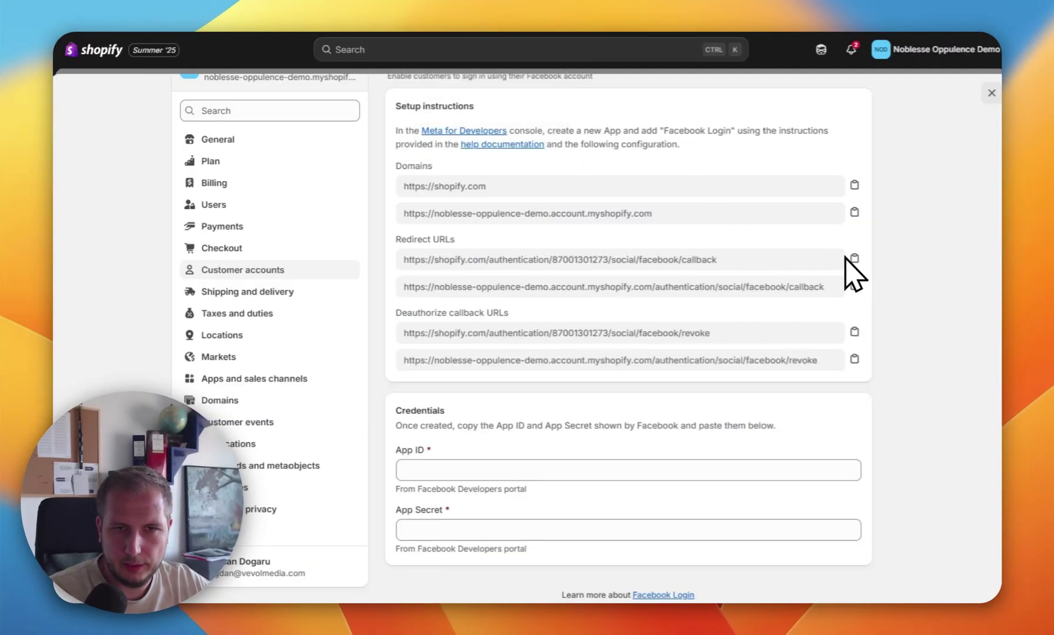
pyautogui.click(853, 257)
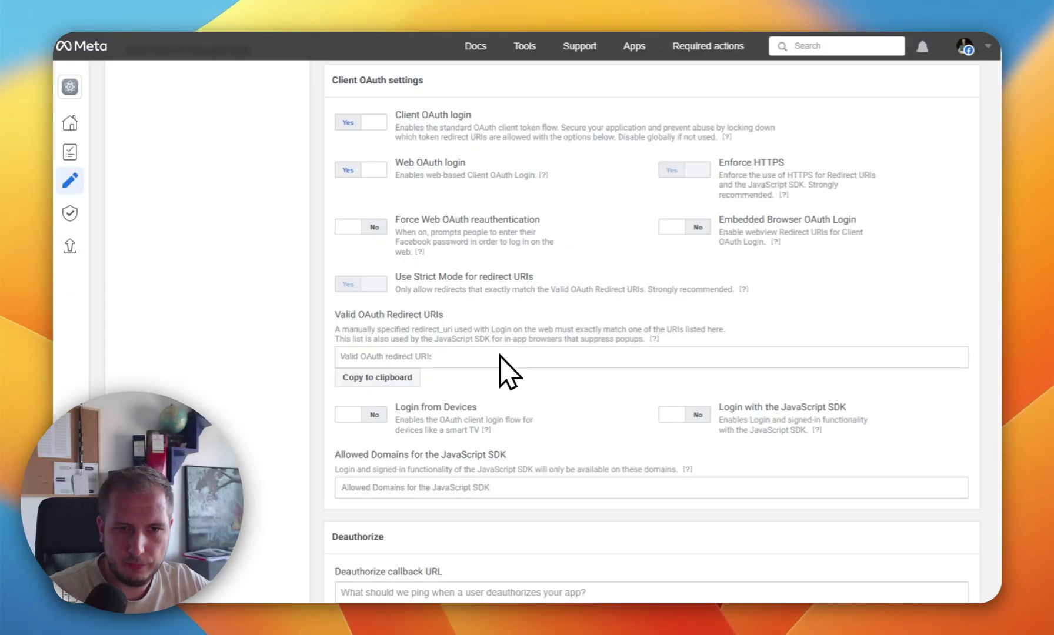
pyautogui.press('super+v')
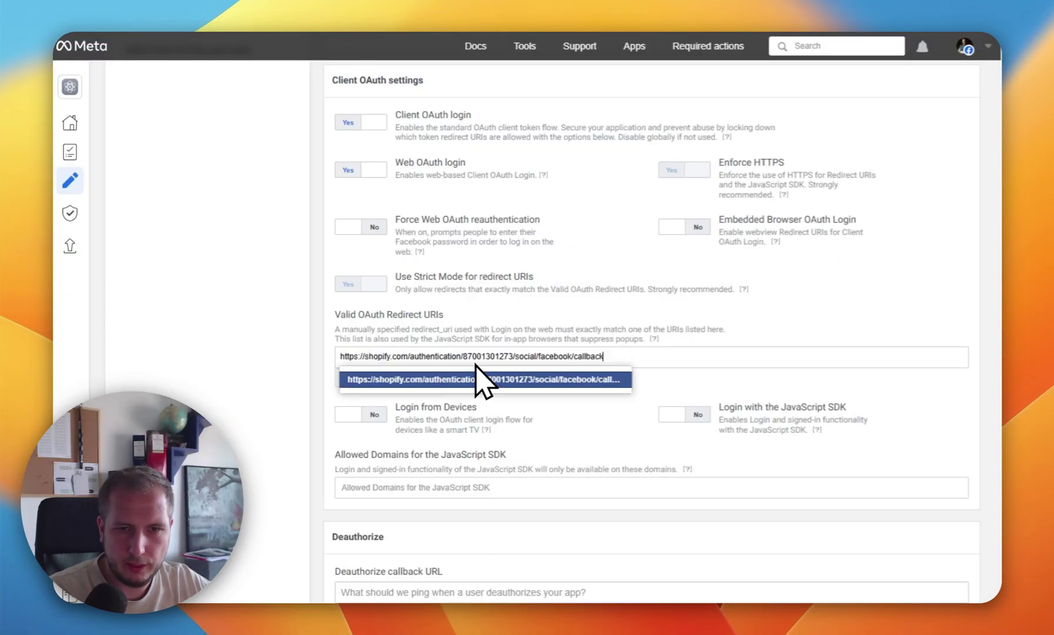
pyautogui.click(475, 380)
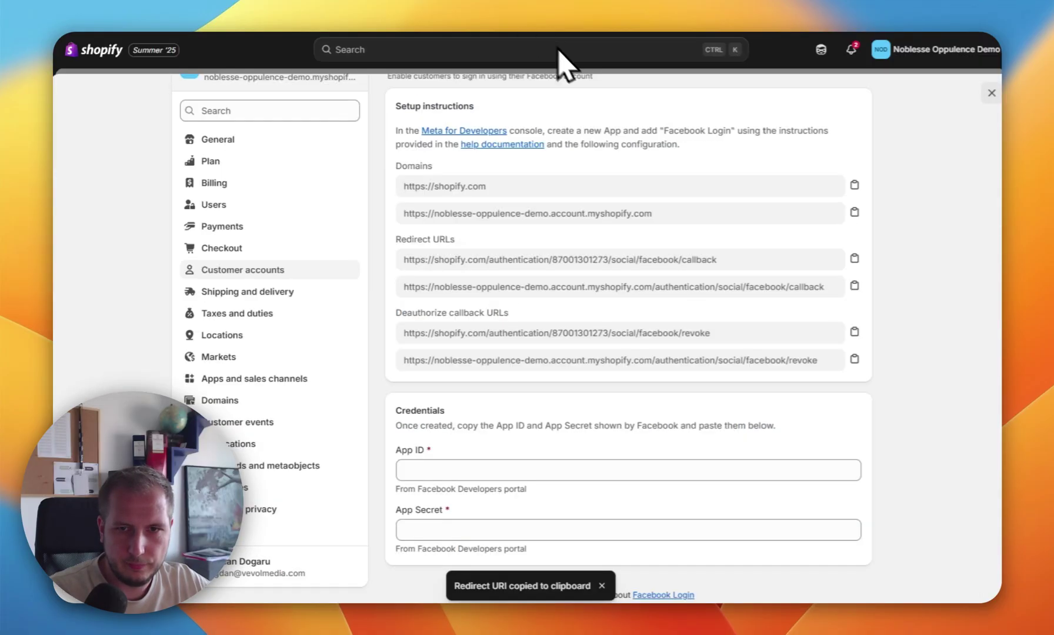
# Step: Add the second Shopify Facebook callback URL as a redirect URI and save the settings
pyautogui.click(854, 286)
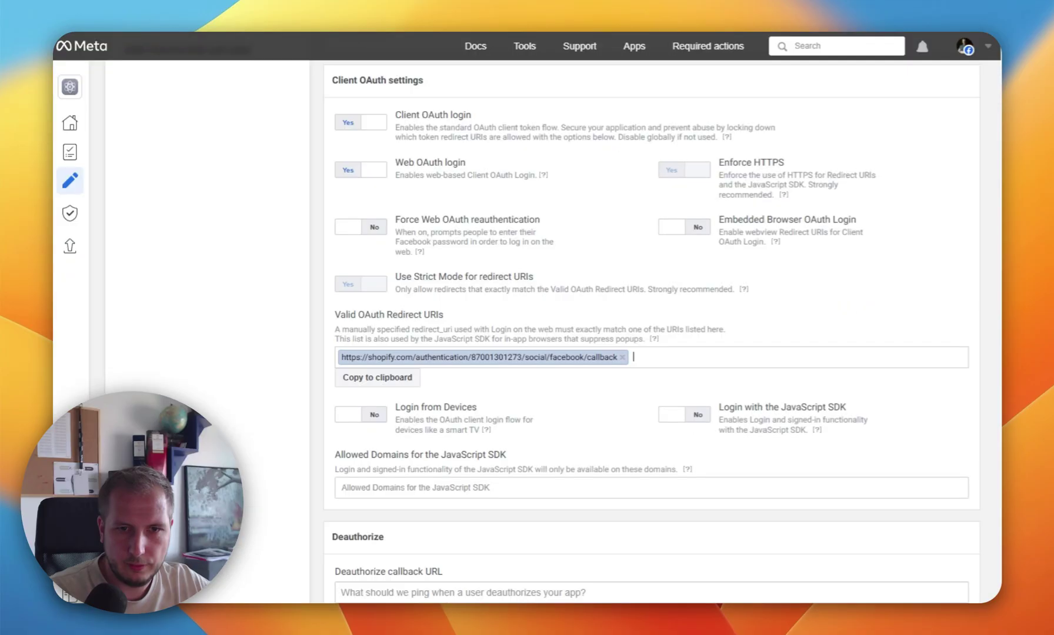
pyautogui.press('super+v')
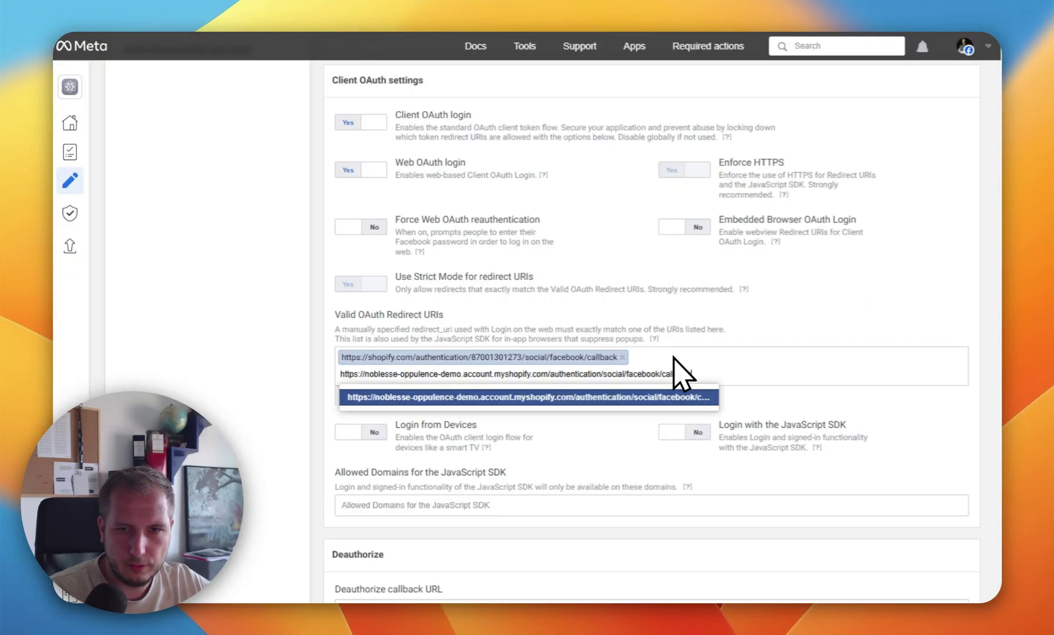
pyautogui.click(660, 404)
pyautogui.scroll(-1, 611, 271)
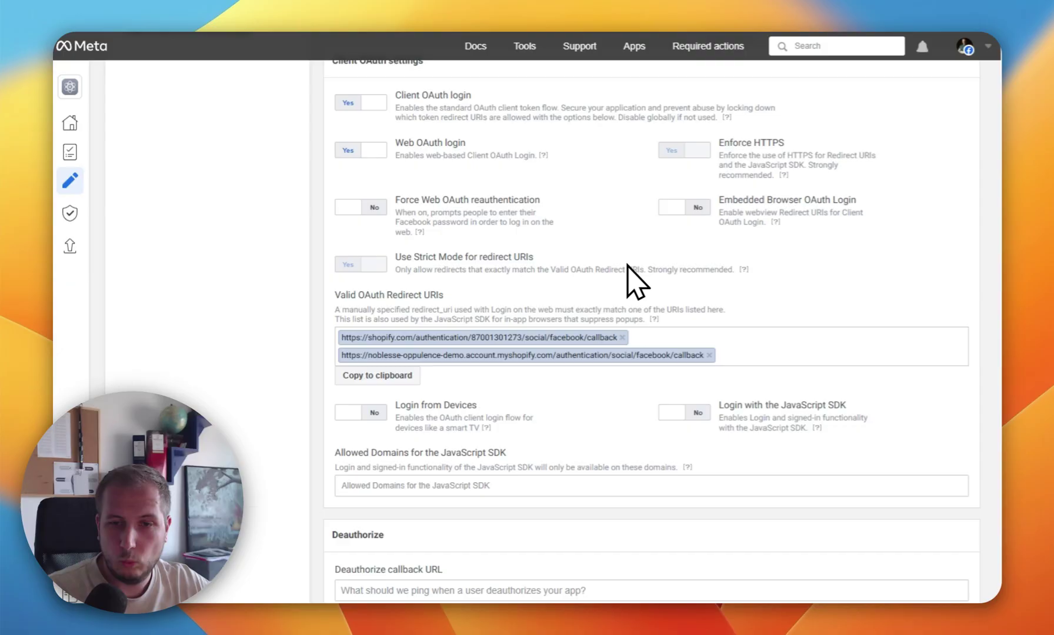
pyautogui.scroll(-3, 745, 312)
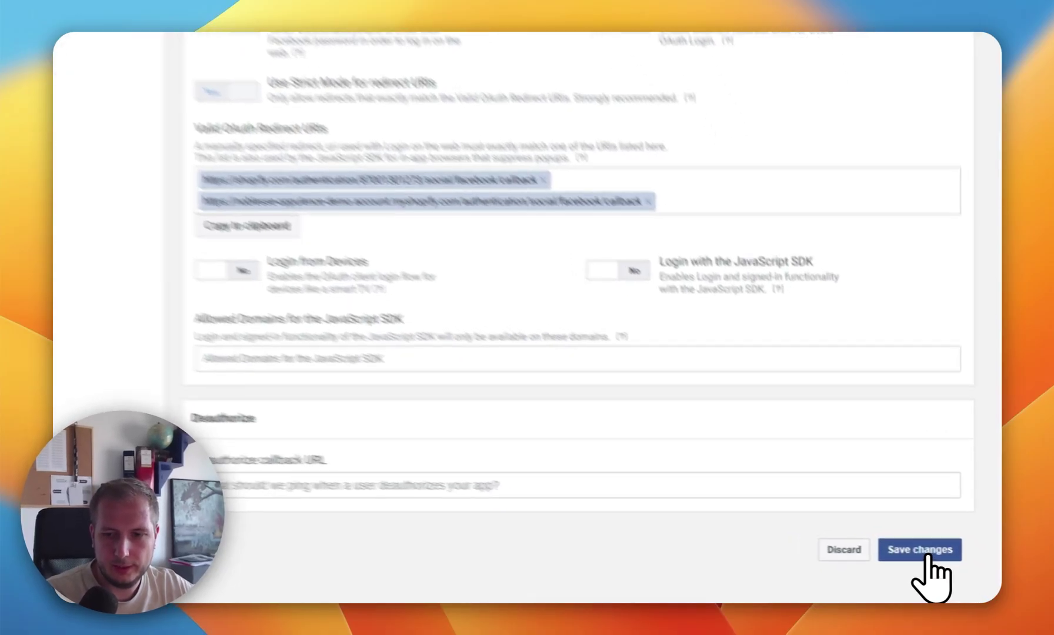
pyautogui.click(934, 560)
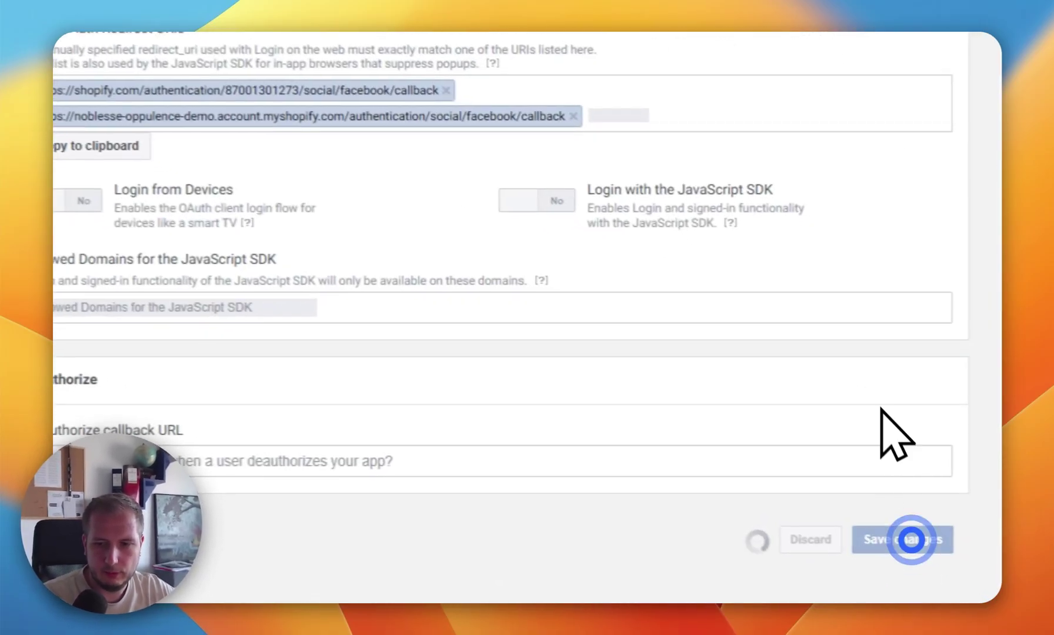
pyautogui.scroll(10, 736, 218)
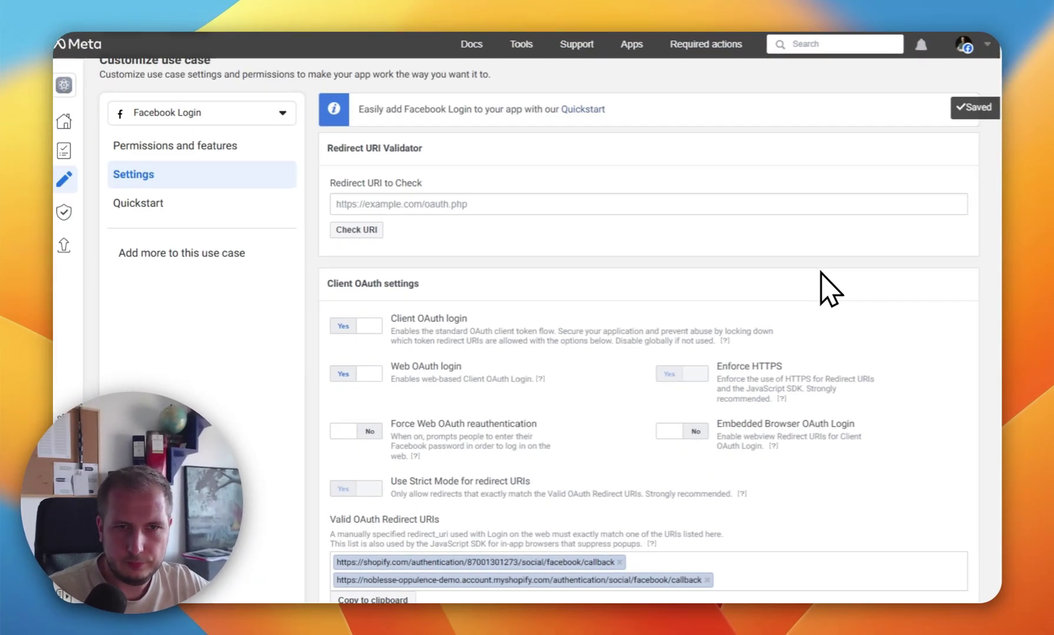
# Step: Run Shopify's shopify.com callback URL through Meta's Redirect URI Validator and confirm it's valid
pyautogui.scroll(-2, 817, 282)
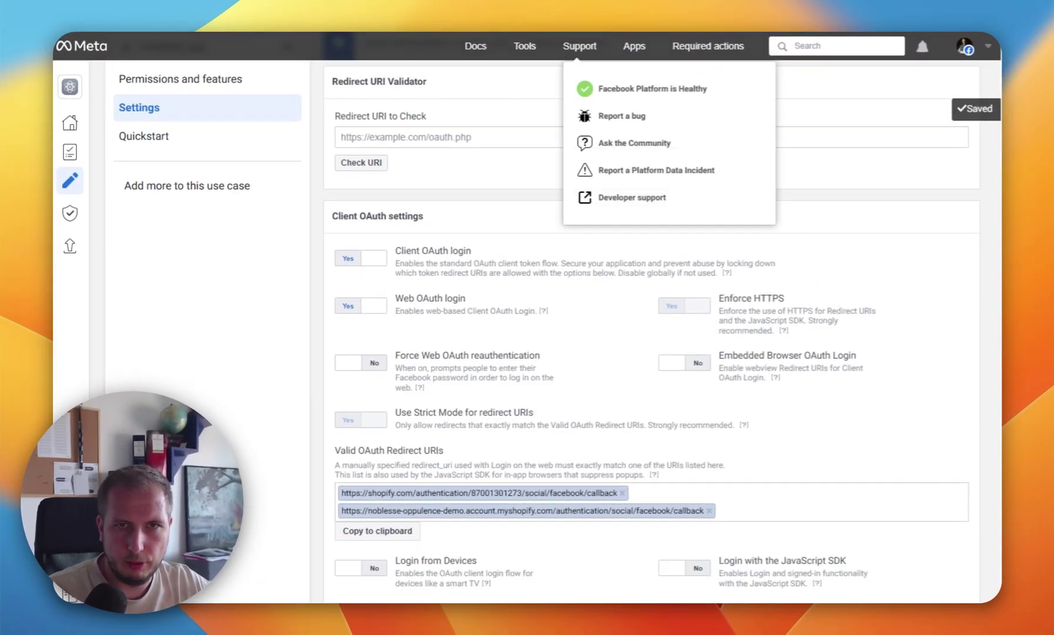
pyautogui.click(546, 30)
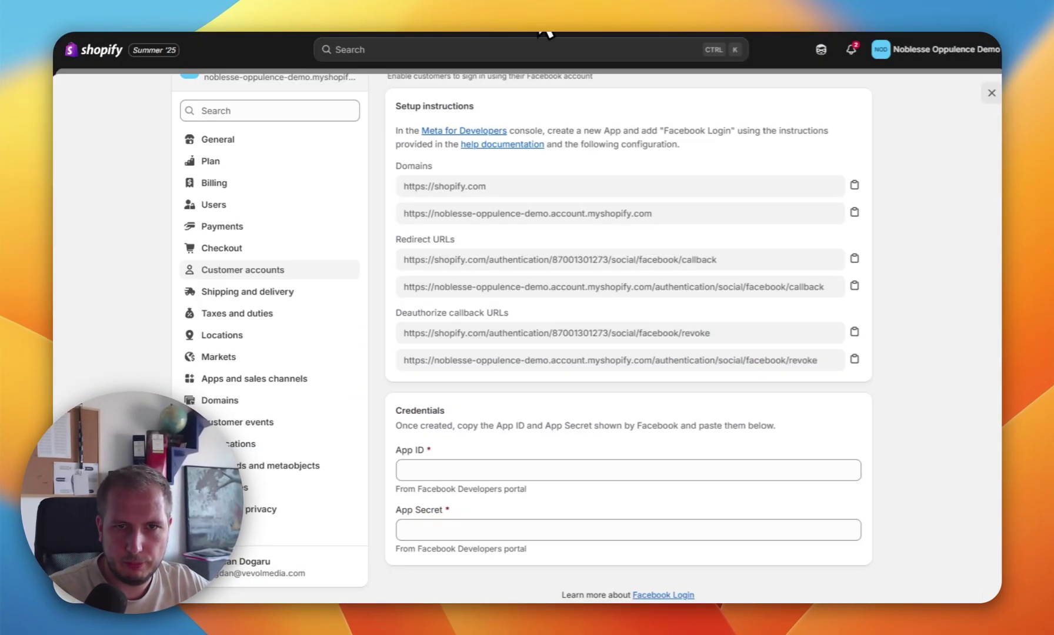
pyautogui.click(853, 259)
pyautogui.click(364, 35)
pyautogui.scroll(1, 482, 171)
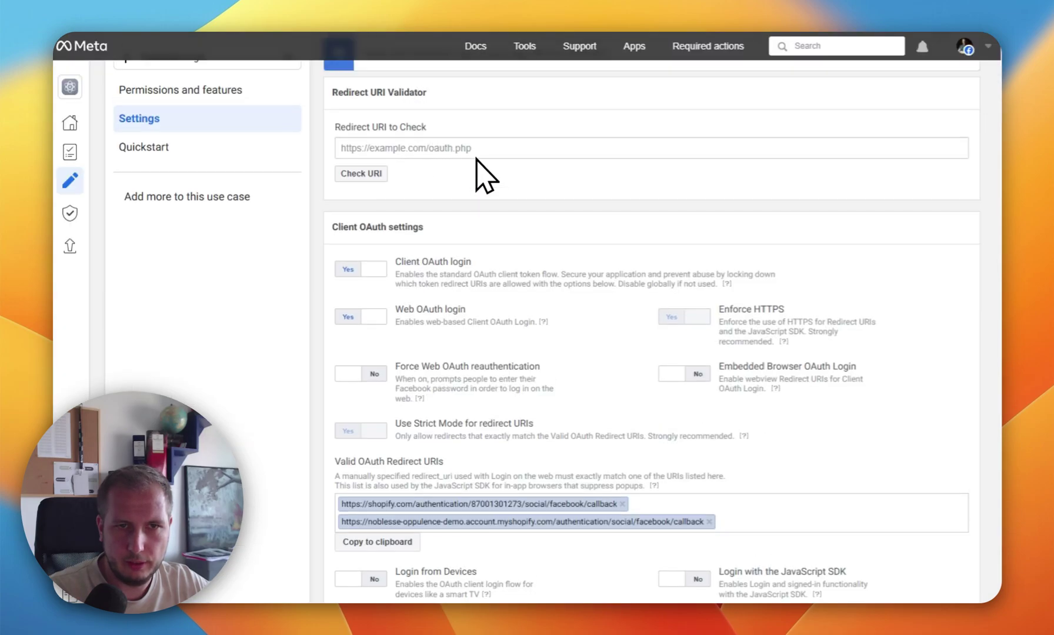
pyautogui.click(478, 206)
pyautogui.hotkey('ctrl', 'v')
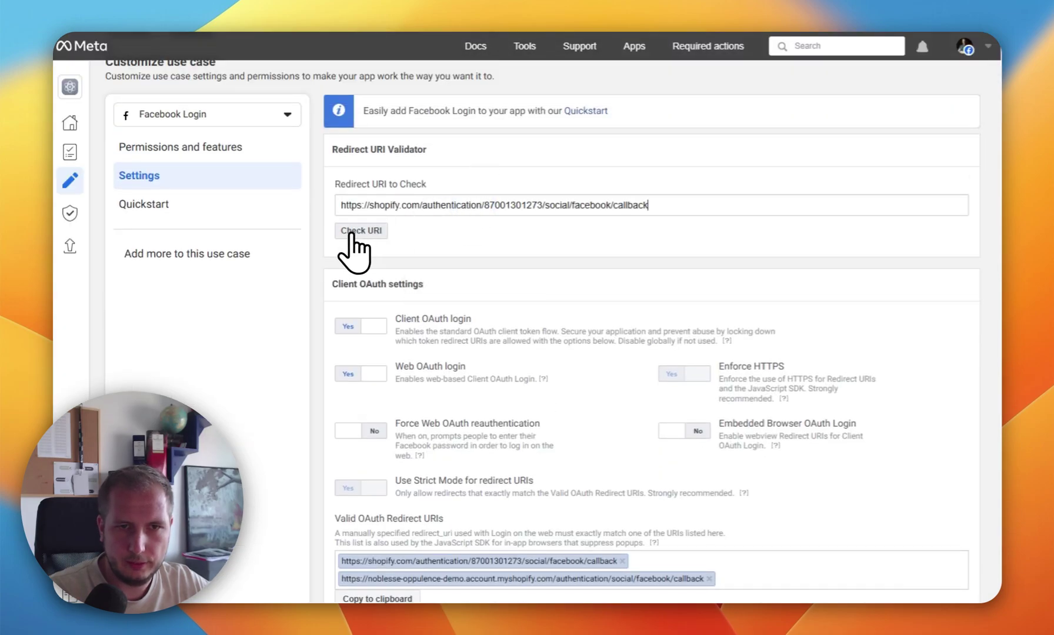
pyautogui.click(360, 231)
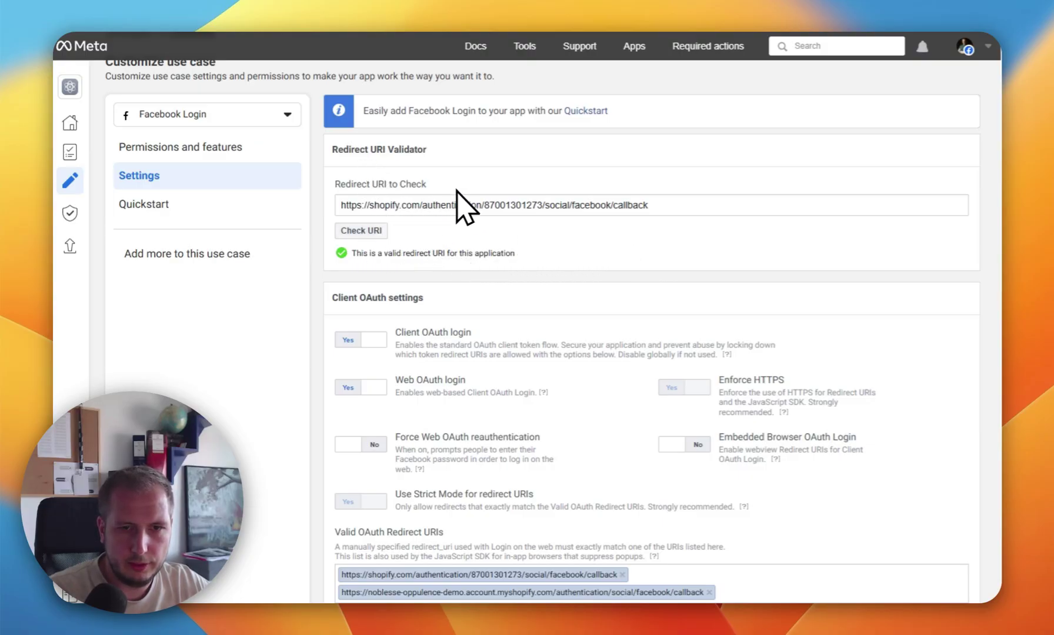
pyautogui.scroll(-5, 473, 203)
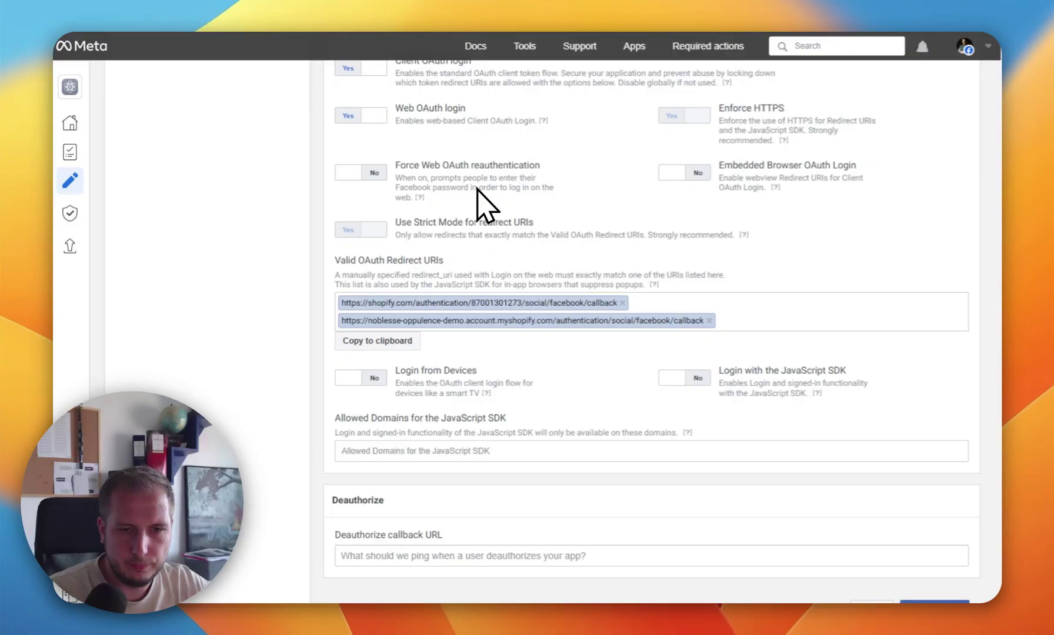
pyautogui.scroll(-2, 478, 189)
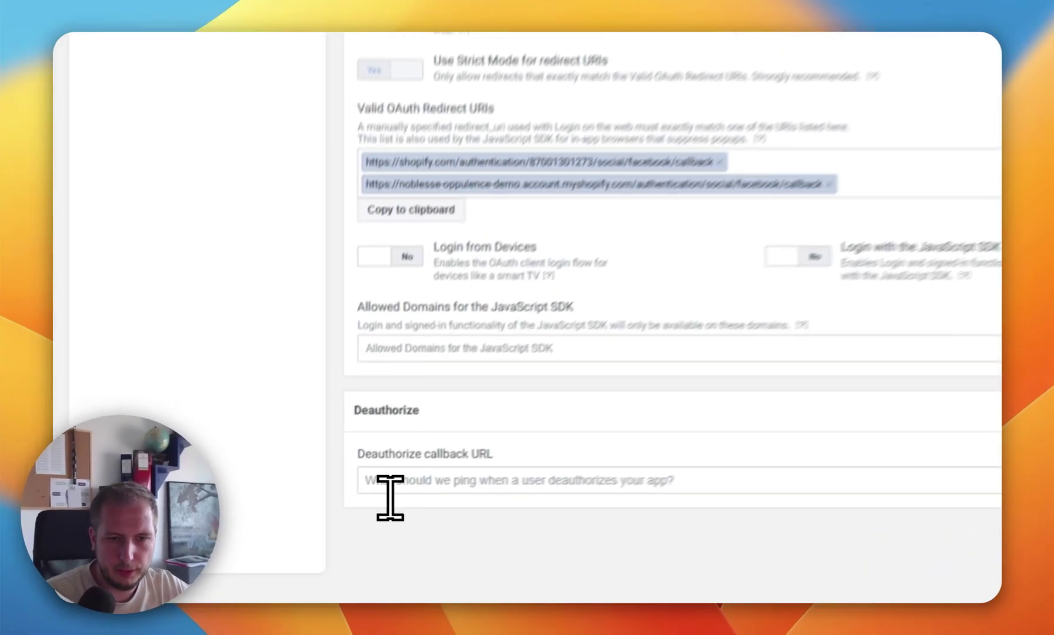
# Step: Set Meta's Deauthorize callback URL to Shopify's shopify.com revoke URL and save
pyautogui.click(364, 511)
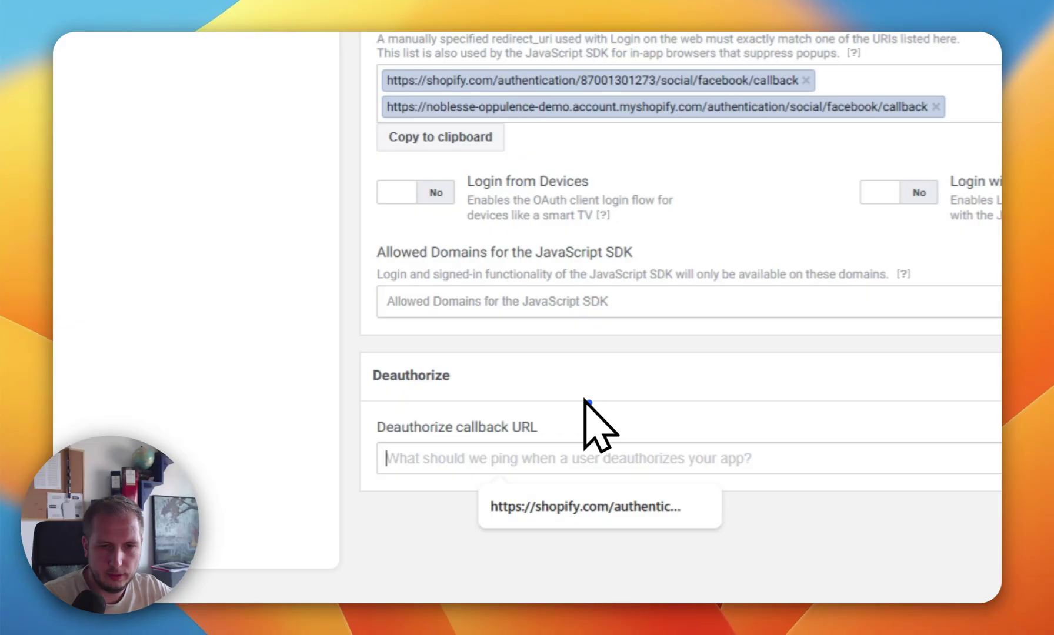
pyautogui.click(586, 401)
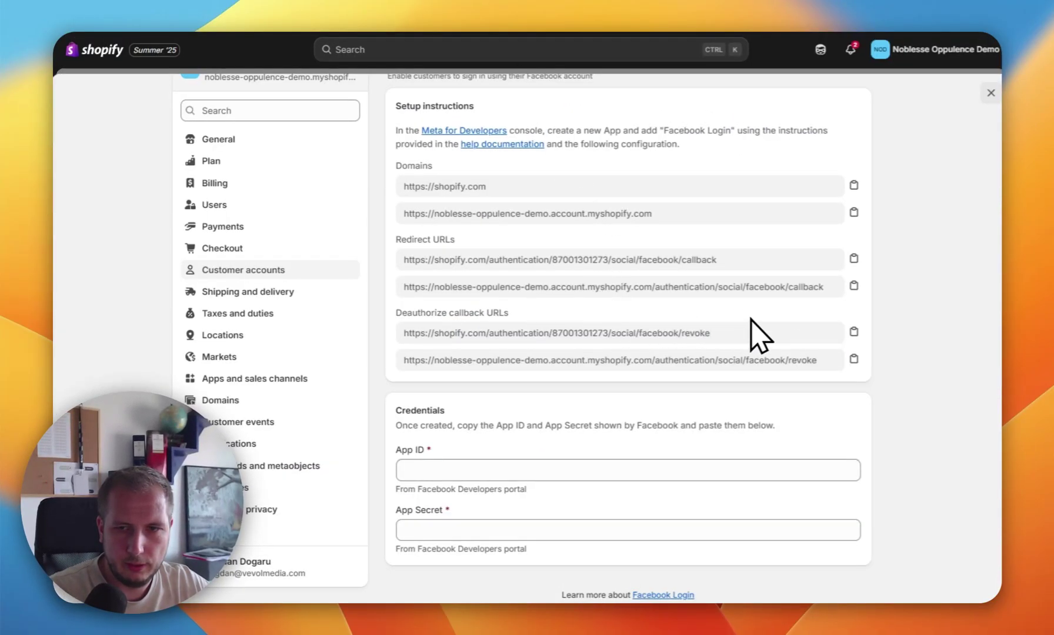
pyautogui.click(853, 332)
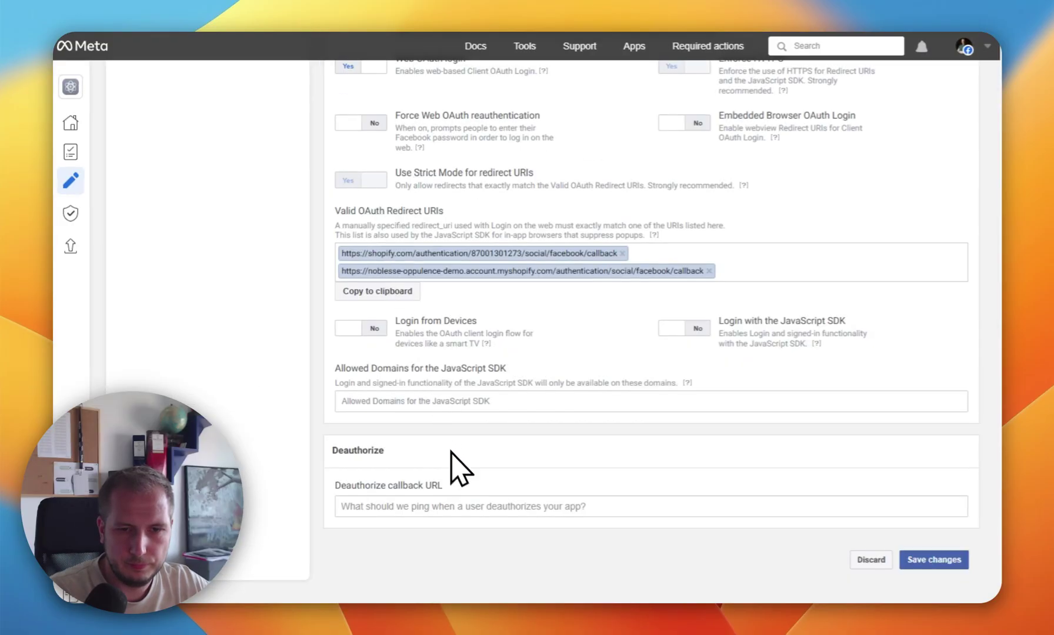
pyautogui.click(490, 512)
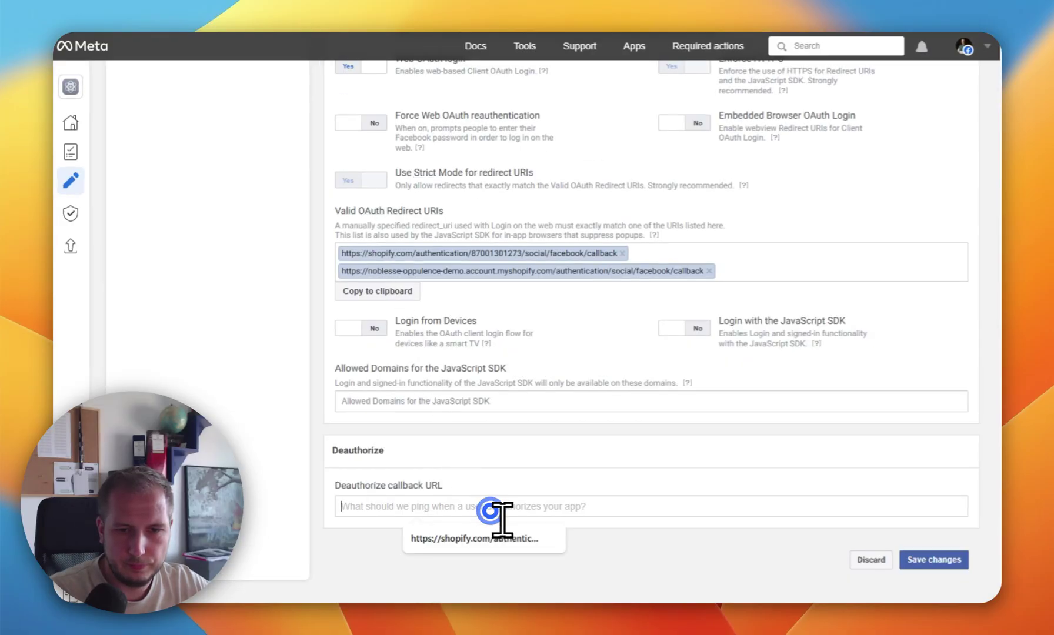
pyautogui.press('super+v')
pyautogui.click(940, 562)
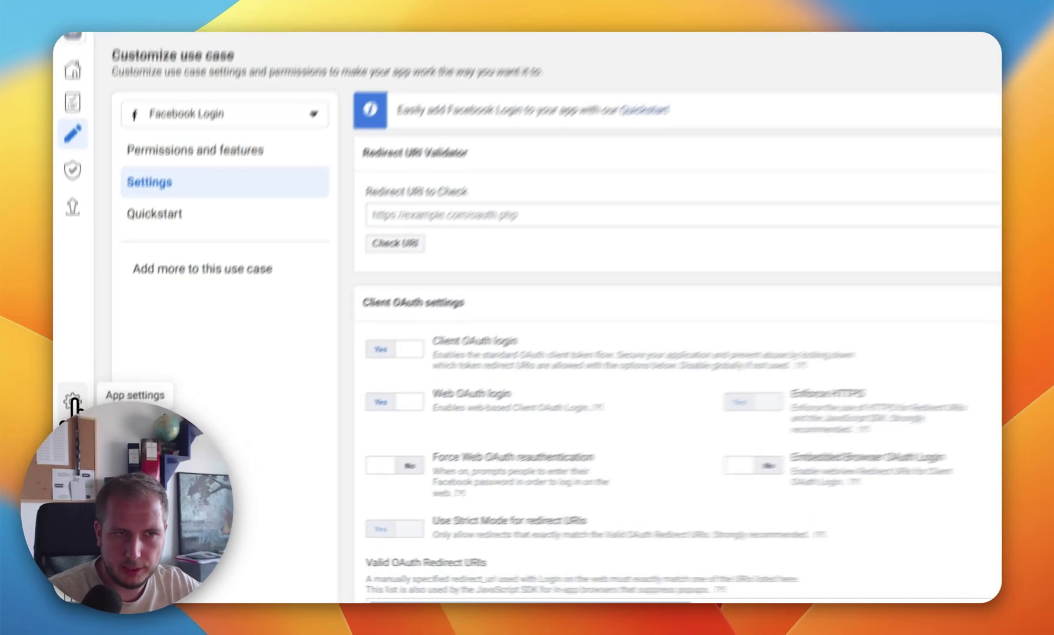
# Step: Copy the App ID from Meta's App settings > Basic into Shopify's Facebook credentials
pyautogui.click(71, 428)
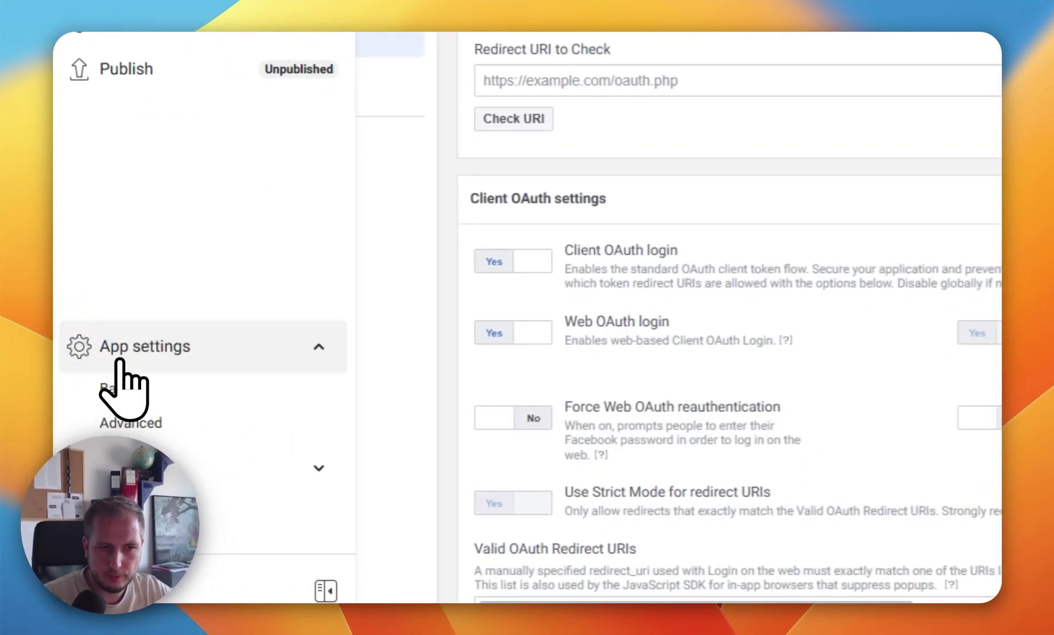
pyautogui.click(136, 393)
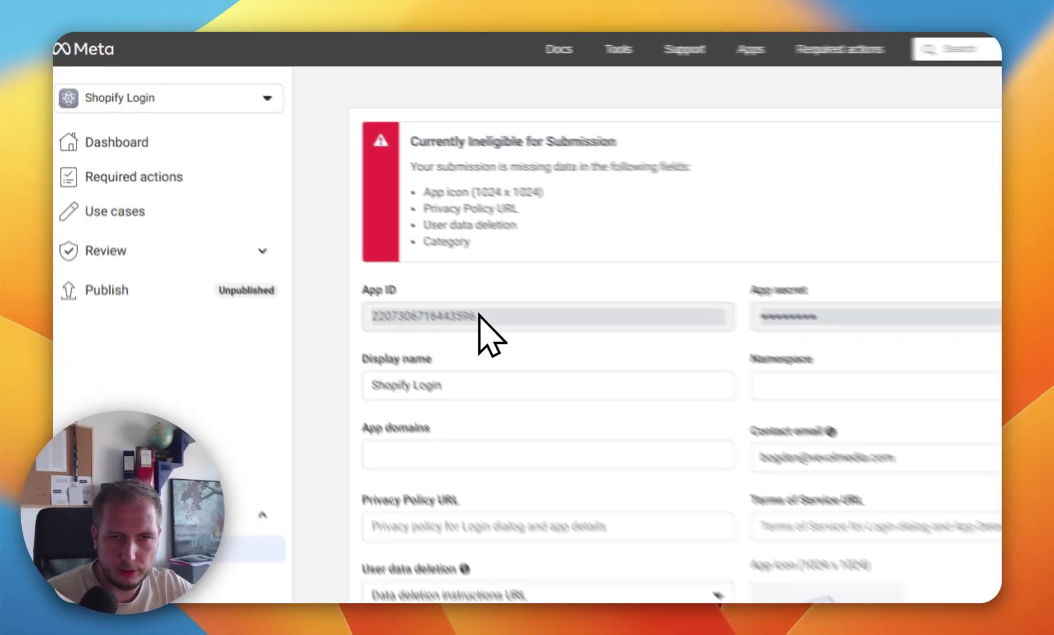
pyautogui.moveTo(409, 267); pyautogui.dragTo(313, 261)
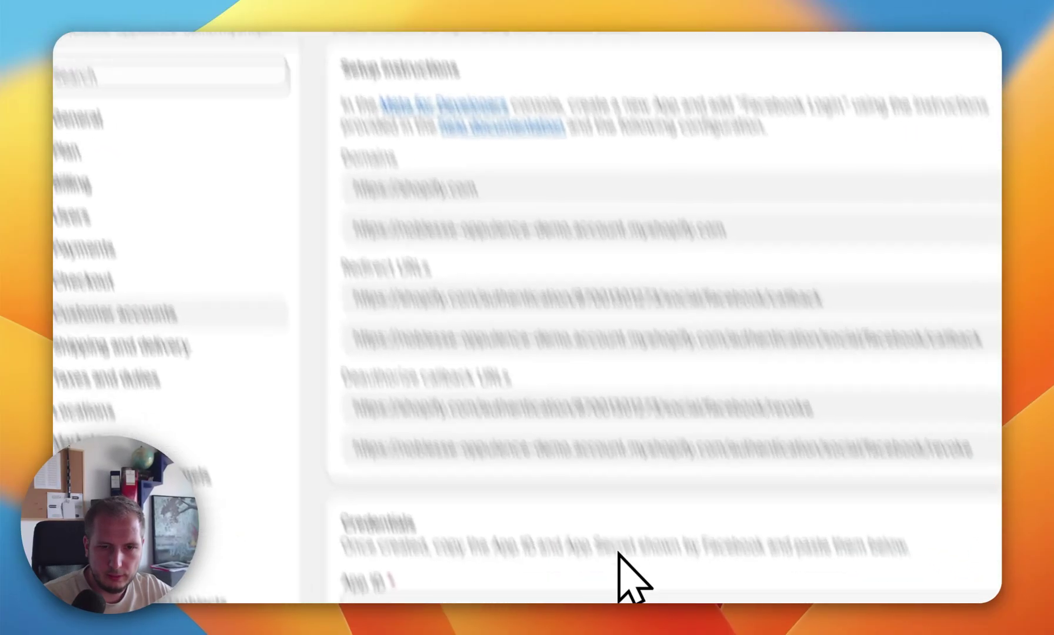
pyautogui.click(564, 442)
pyautogui.press('super+v')
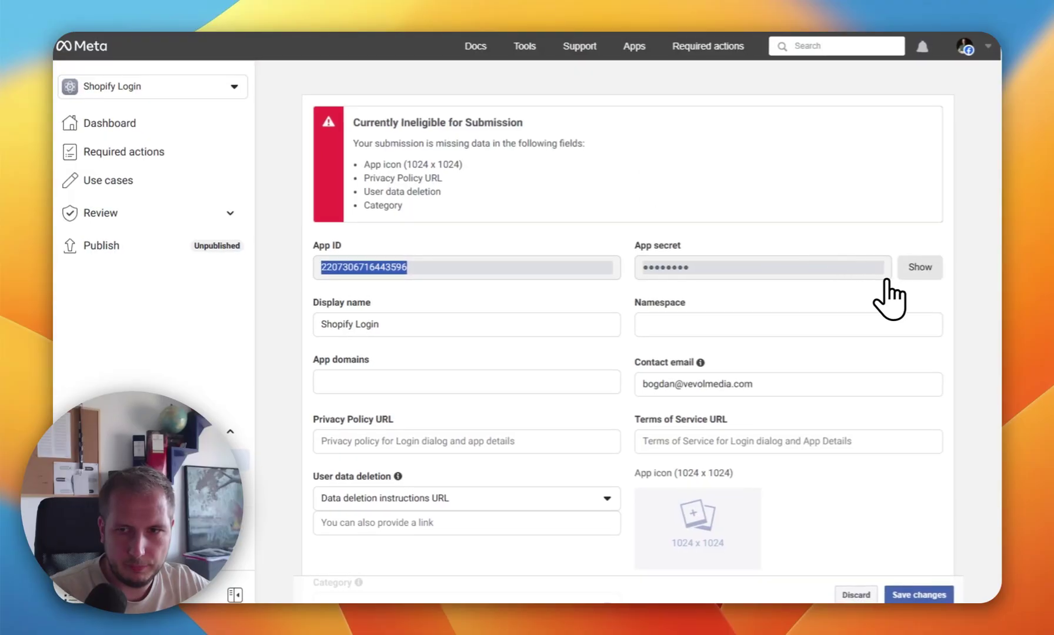
# Step: Copy the revealed App secret into Shopify, save the credentials, and turn on Sign in with Facebook
pyautogui.click(916, 271)
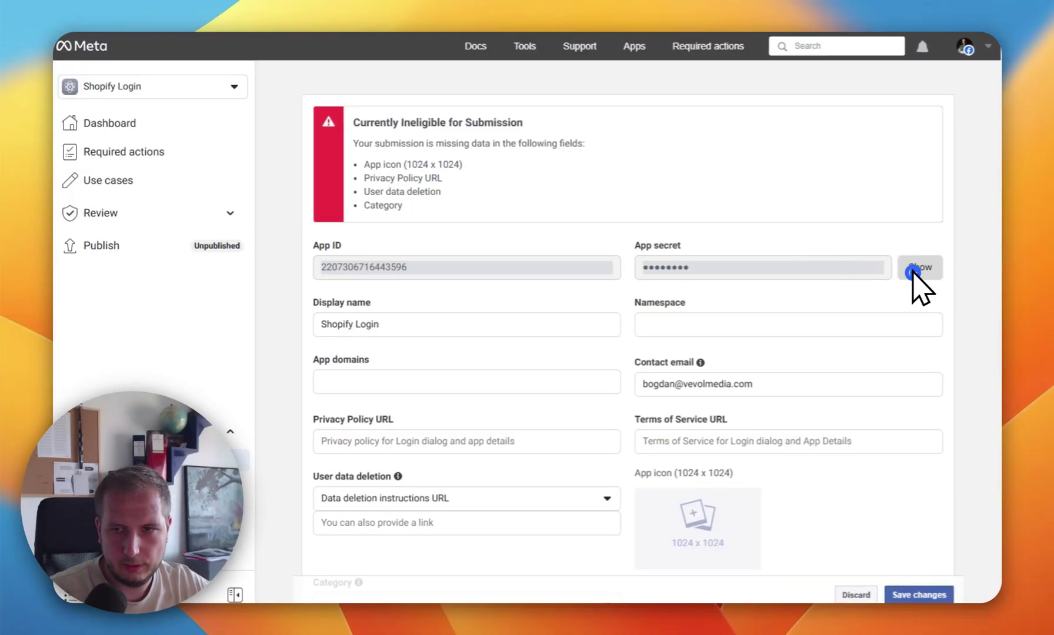
pyautogui.doubleClick(737, 266)
pyautogui.press('super+c')
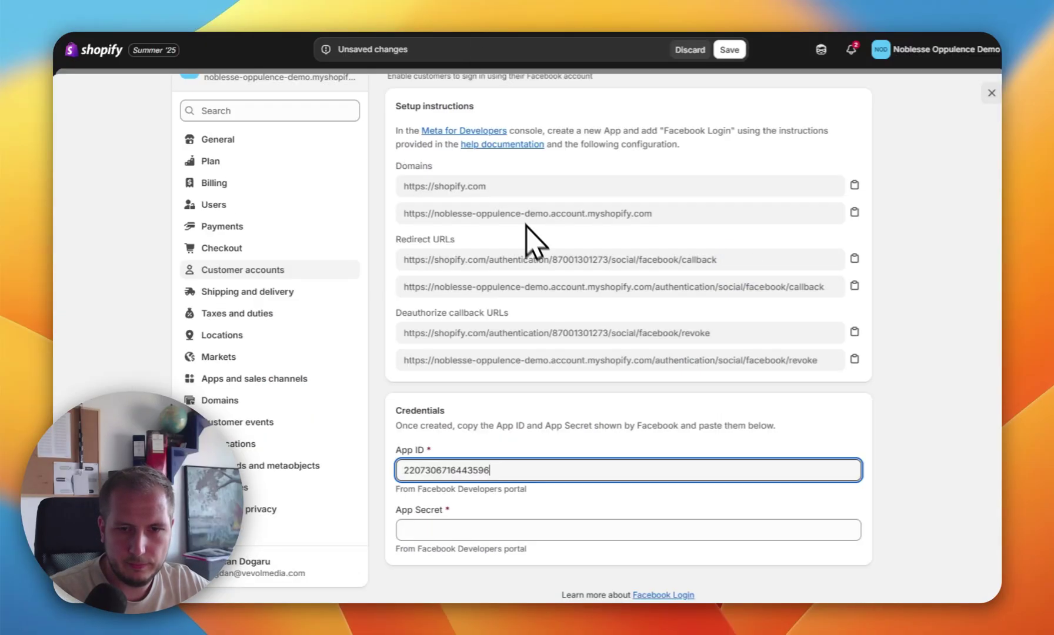
pyautogui.click(559, 531)
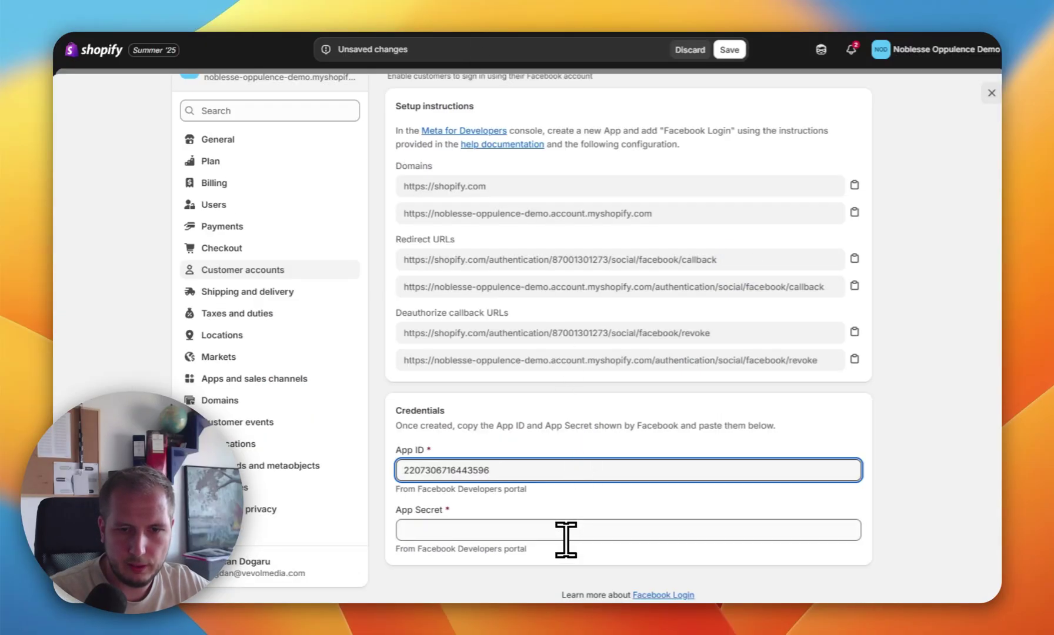
pyautogui.press('super+v')
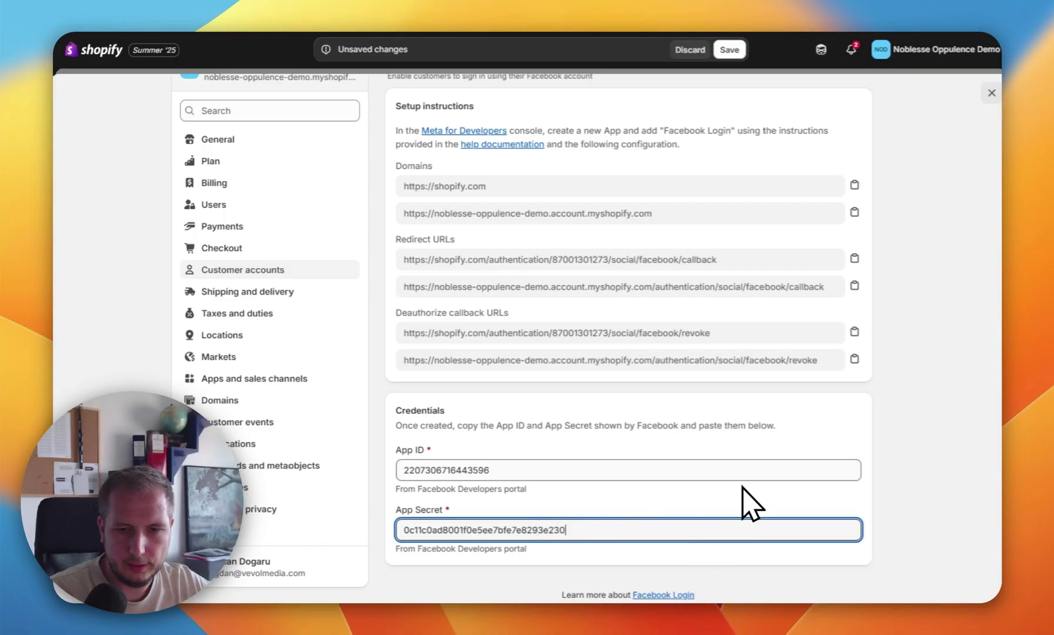
pyautogui.scroll(-2, 750, 488)
pyautogui.scroll(3, 763, 488)
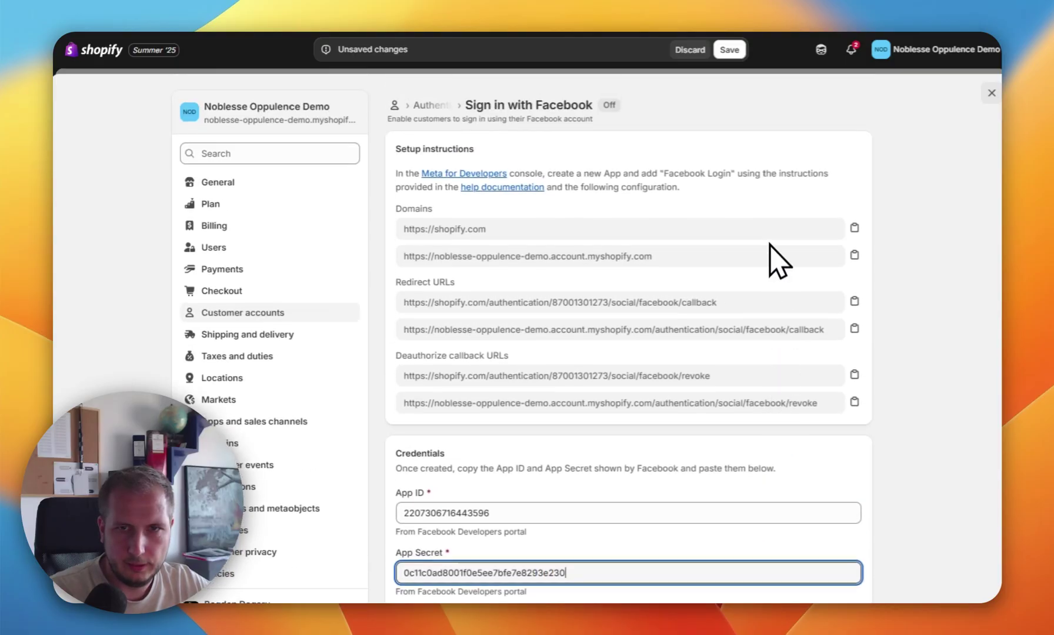
pyautogui.click(729, 50)
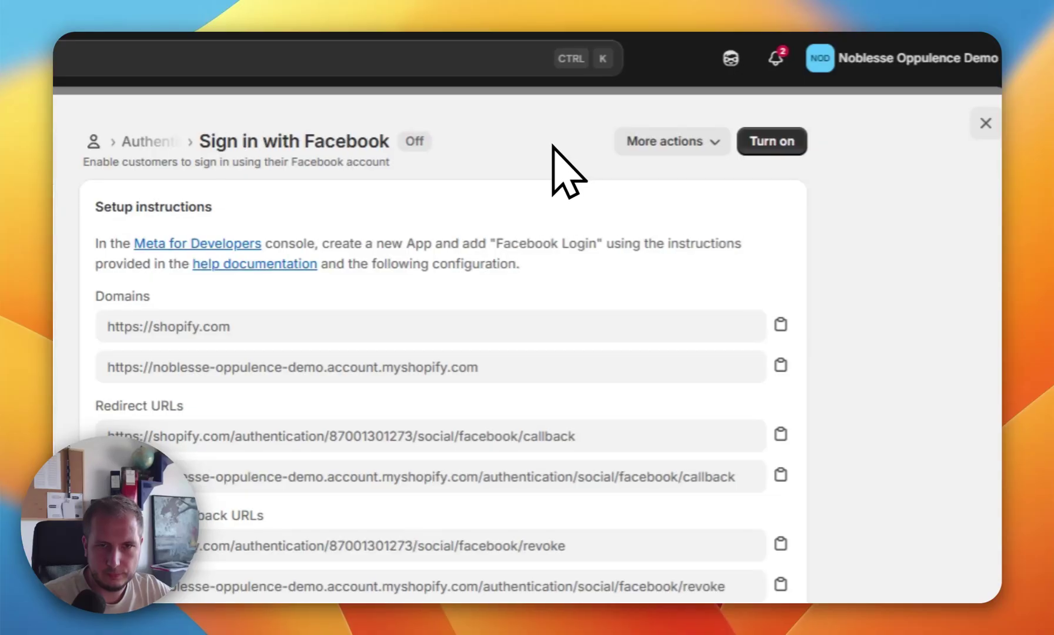
pyautogui.click(772, 143)
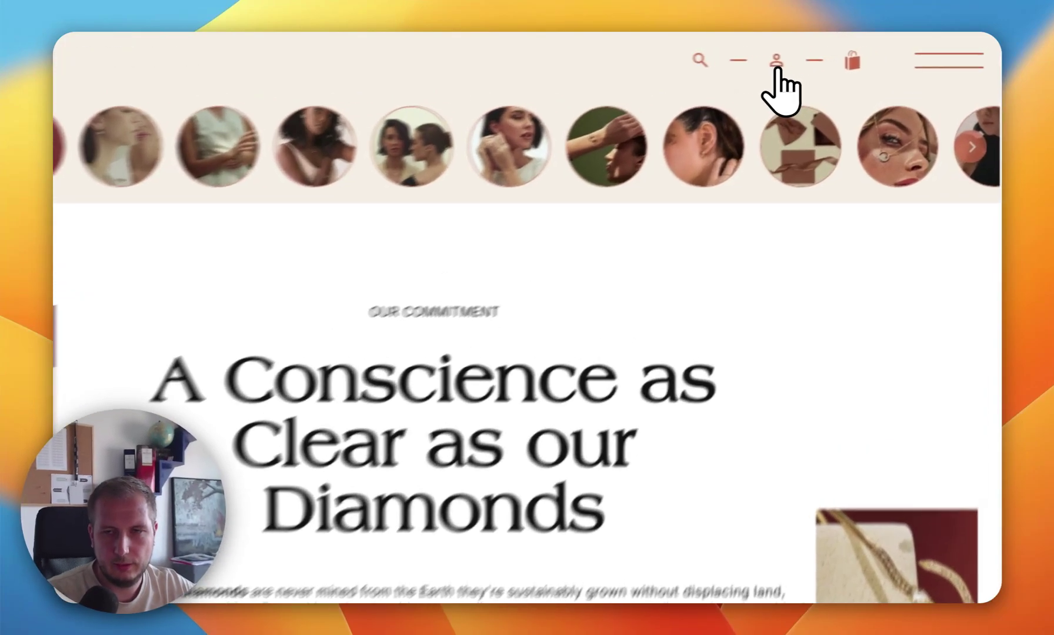
# Step: Sign in on the storefront with Facebook and reach the Orders page showing "No orders yet."
pyautogui.click(813, 56)
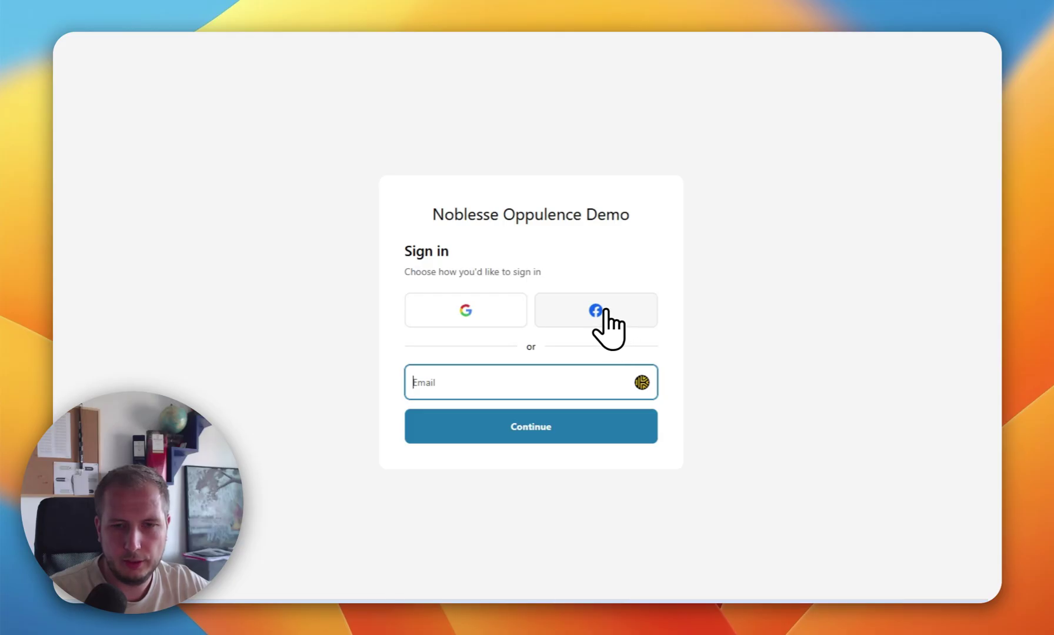
pyautogui.click(606, 307)
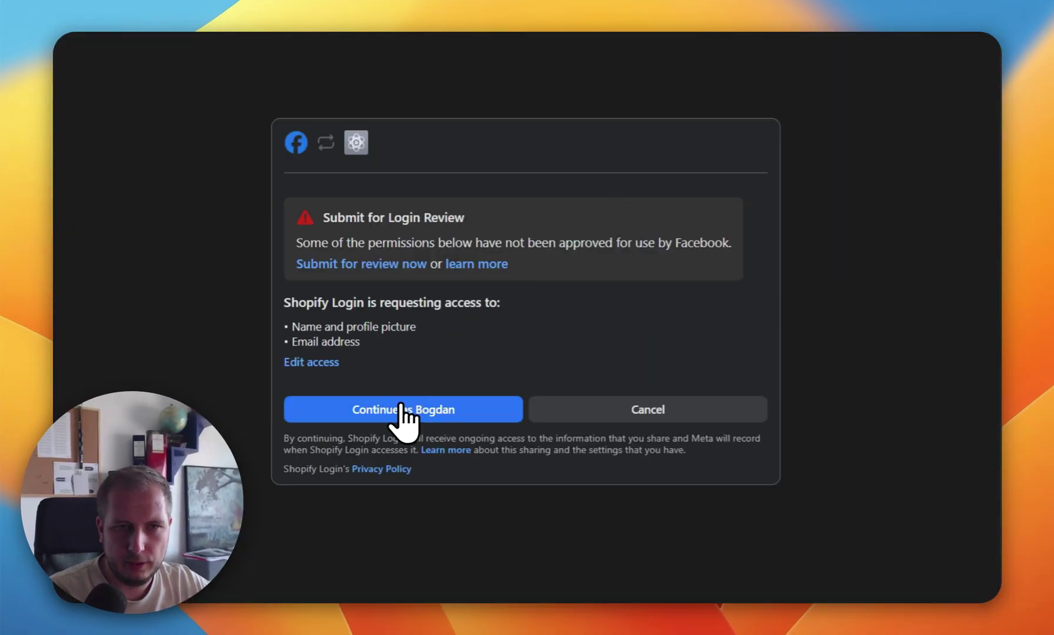
pyautogui.click(426, 410)
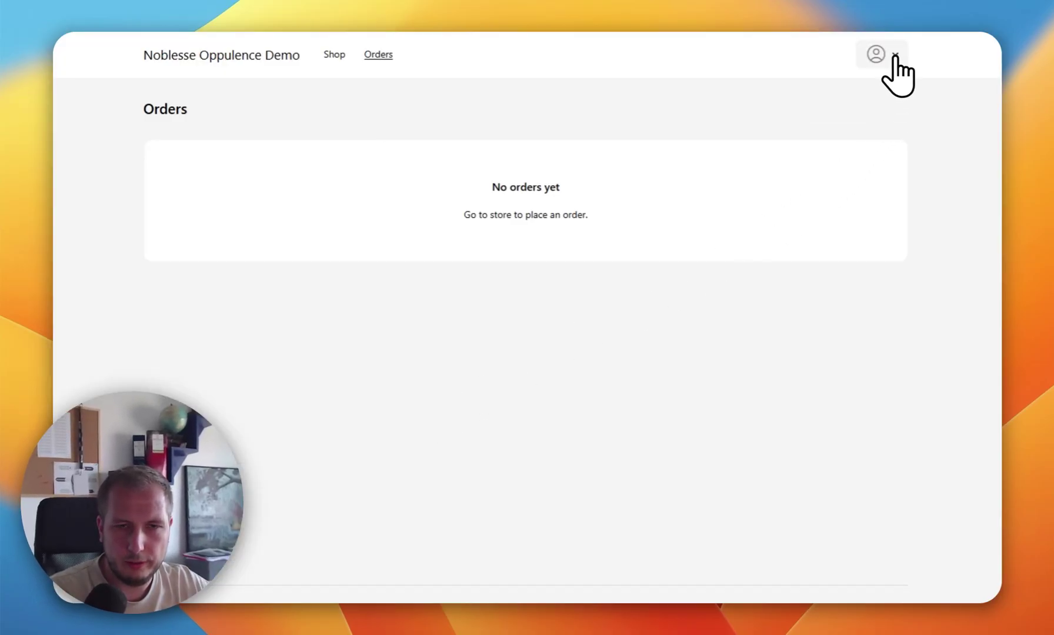
pyautogui.click(893, 57)
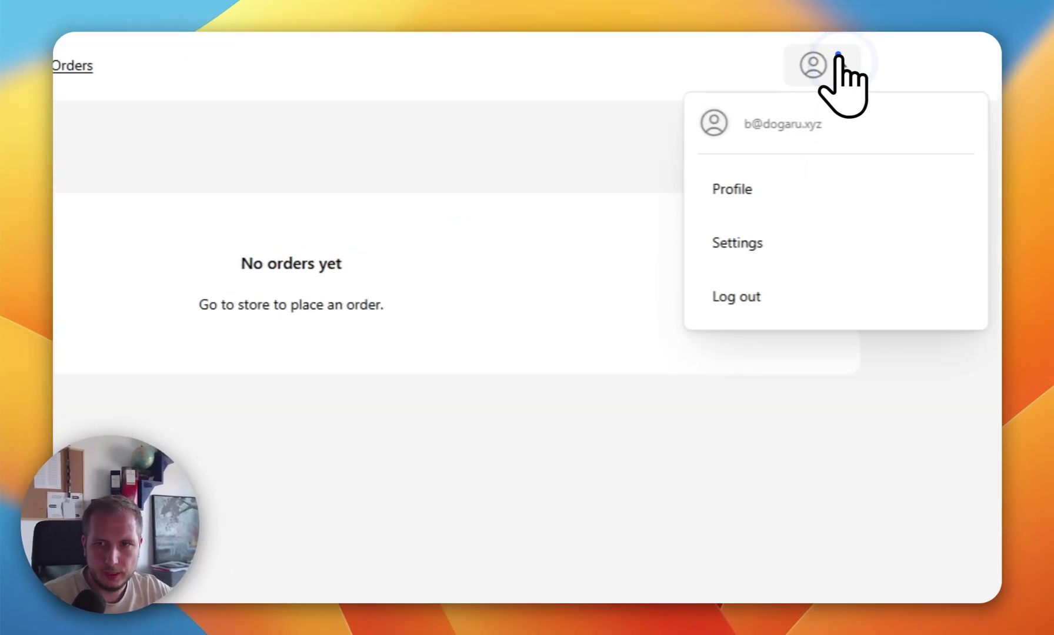
pyautogui.click(700, 348)
pyautogui.click(550, 448)
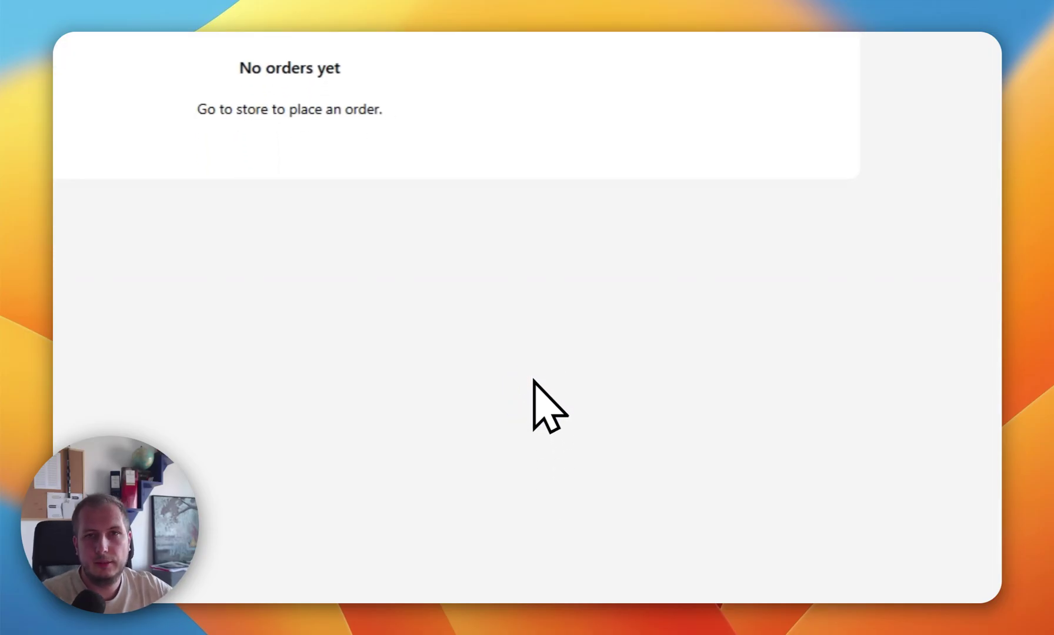